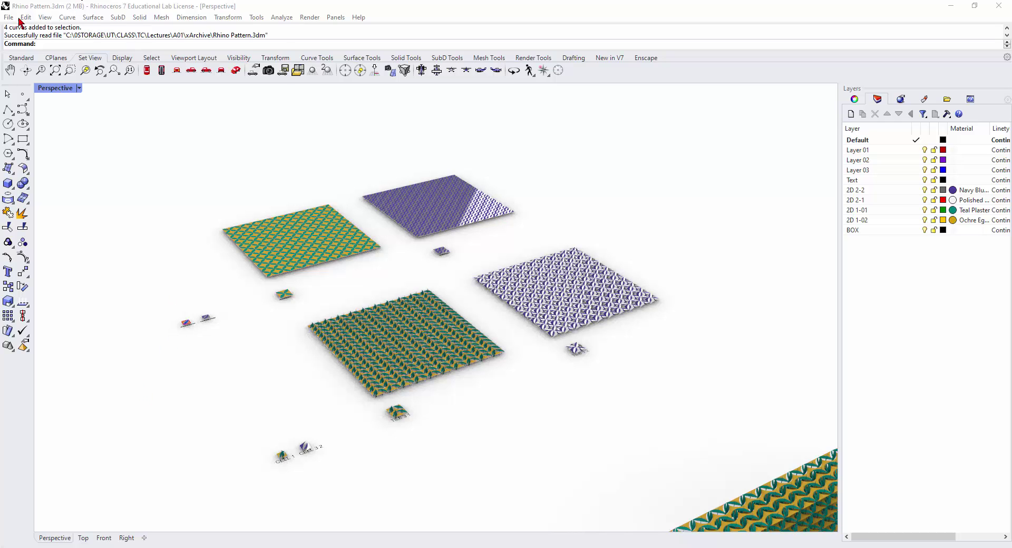
- Create a new model from the 'Small Objects - Feet, Feet & Inches.3dm' template
click(9, 17)
click(29, 27)
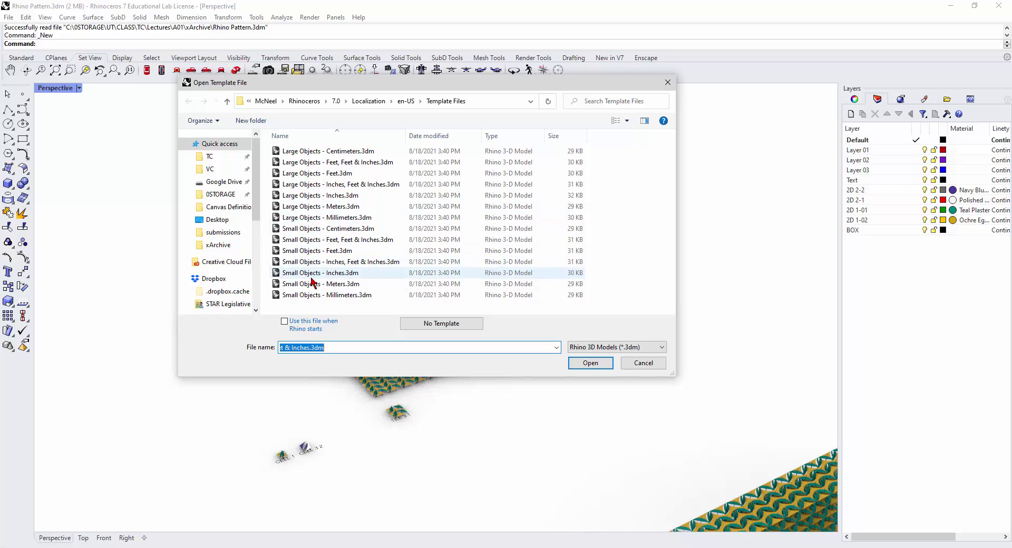
click(318, 243)
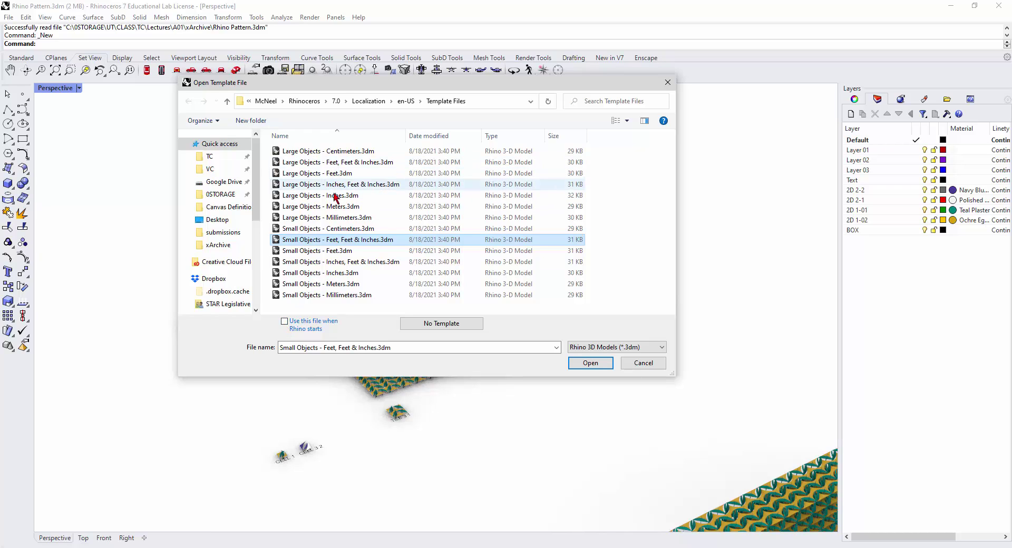
click(591, 363)
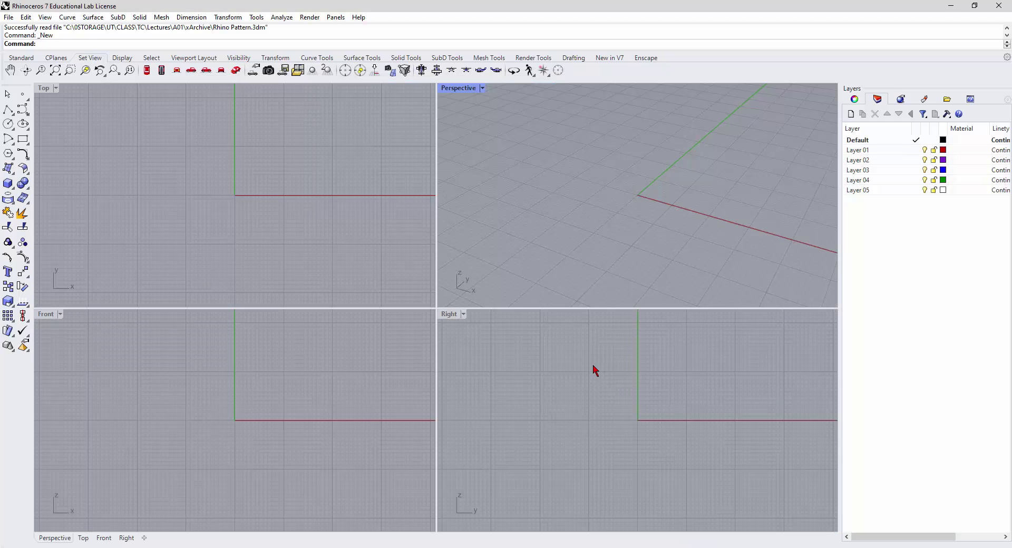
- Maximize the Top viewport to fill the modelling area and adjust its zoom
double_click(47, 90)
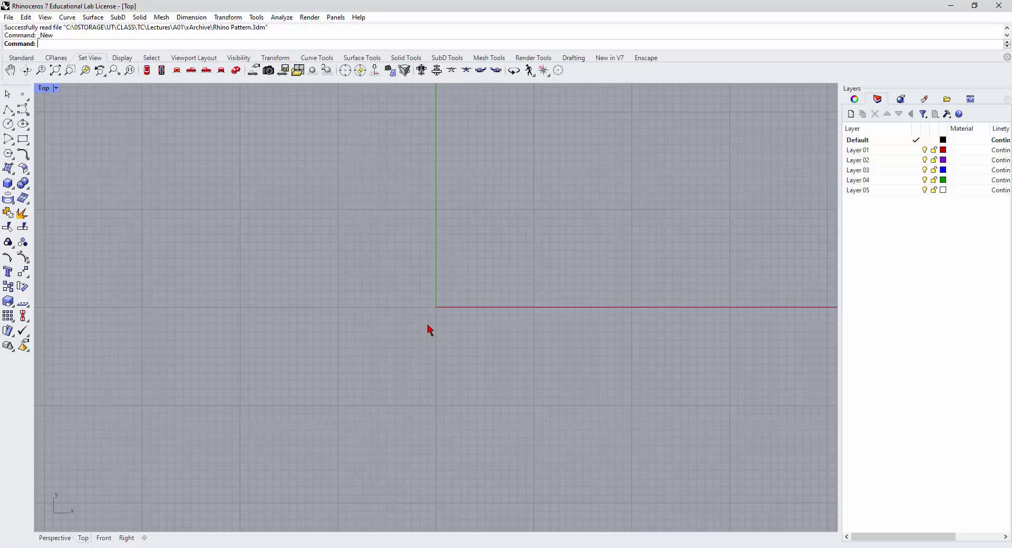
scroll(443, 316, up, 5)
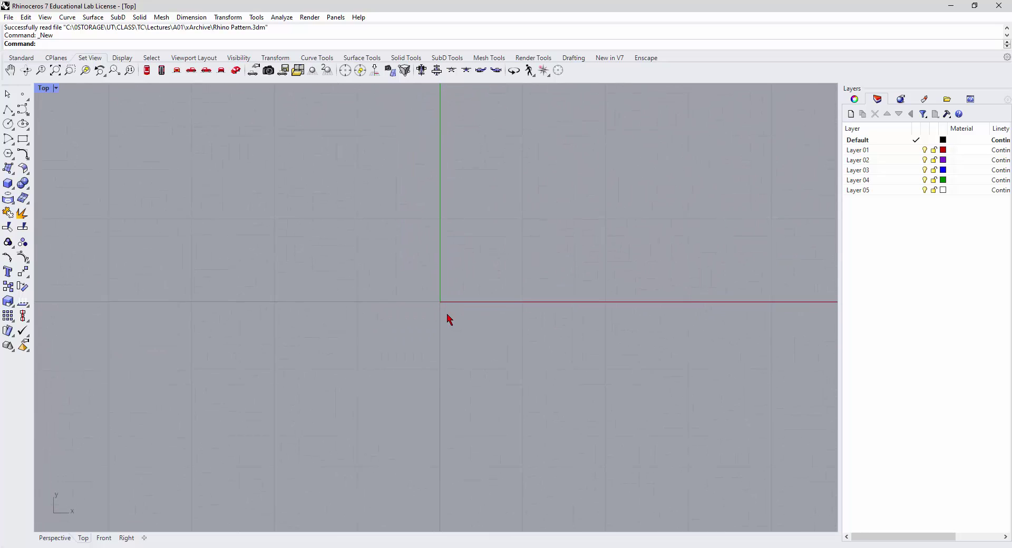
scroll(449, 320, down, 3)
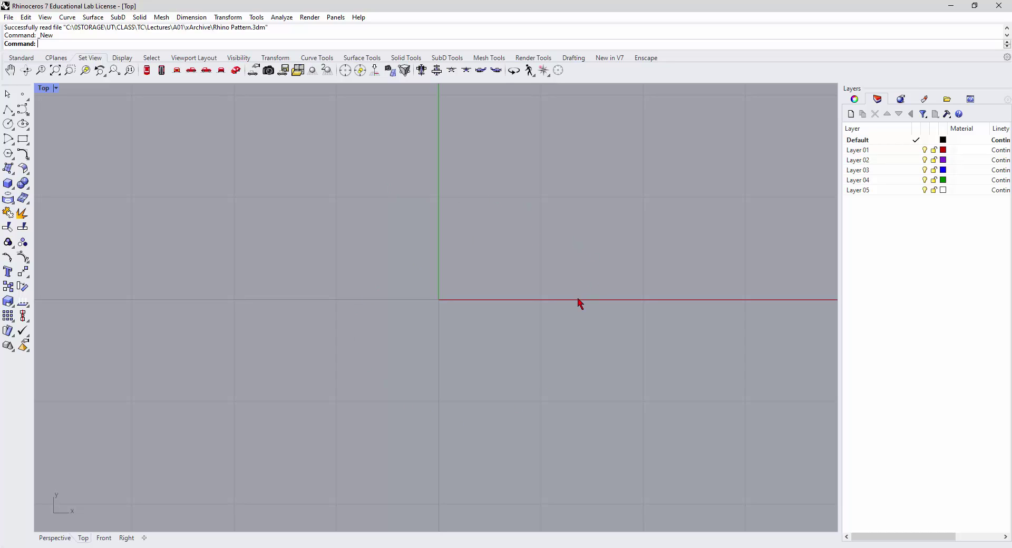
- Make Layer 01 current and draw a square rectangle centred on the origin
click(912, 151)
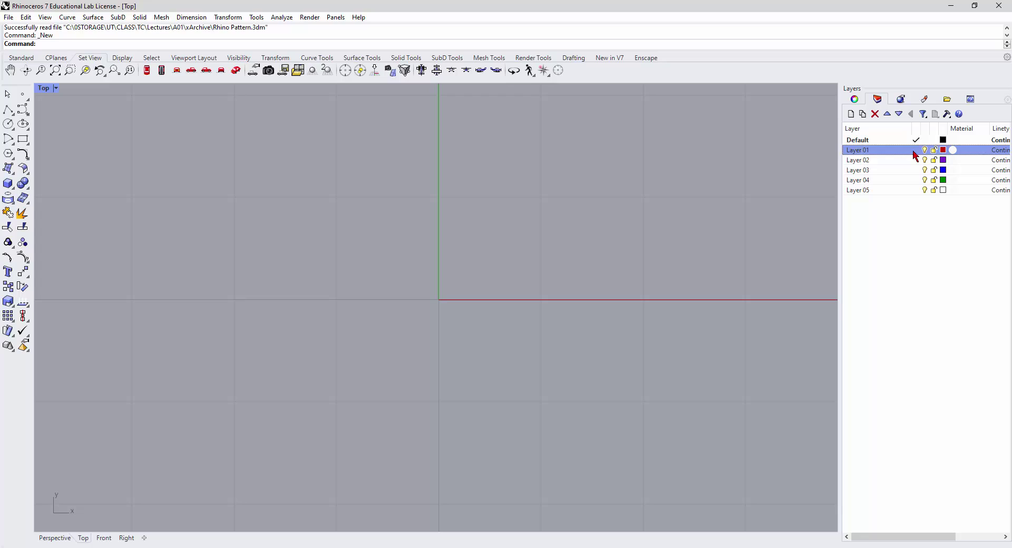
click(914, 151)
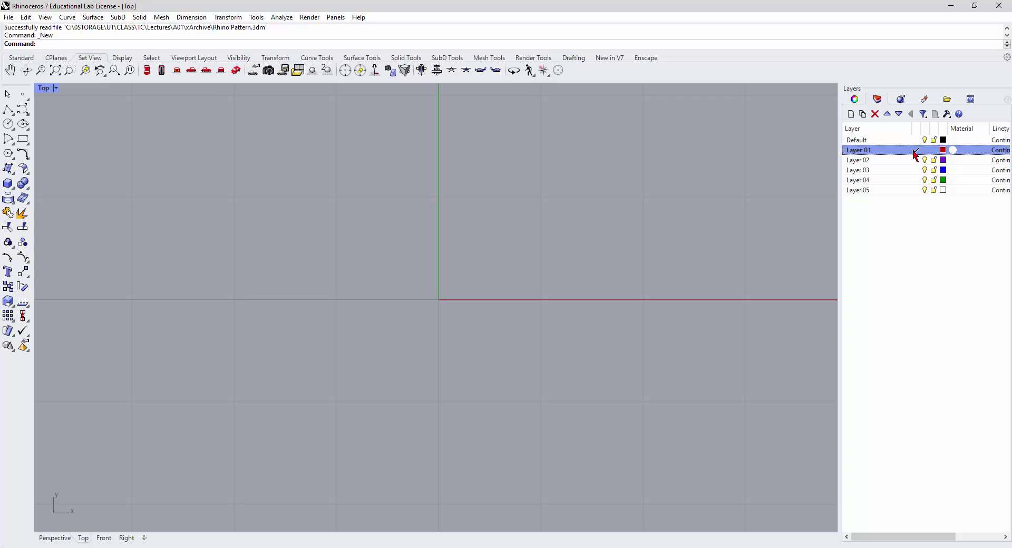
click(22, 140)
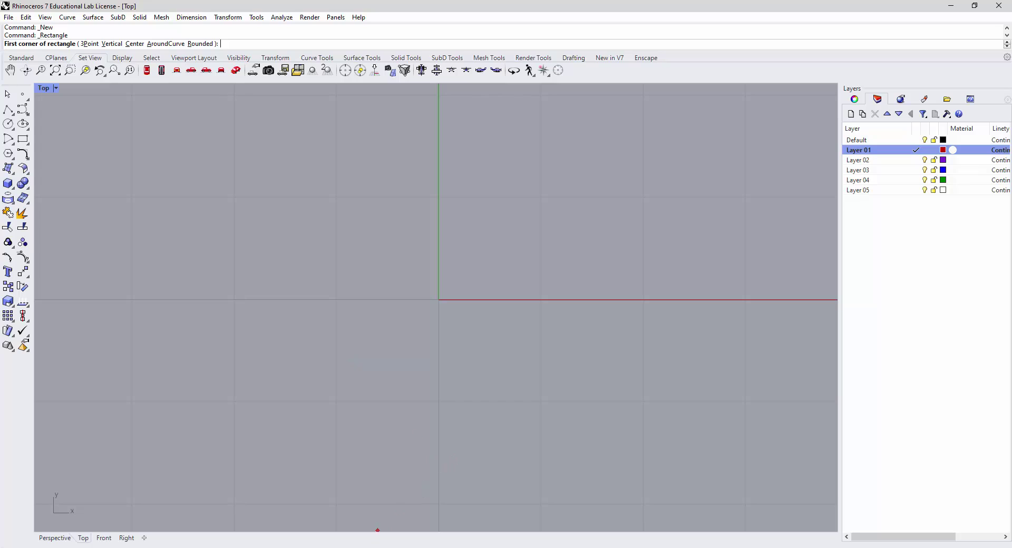
click(340, 200)
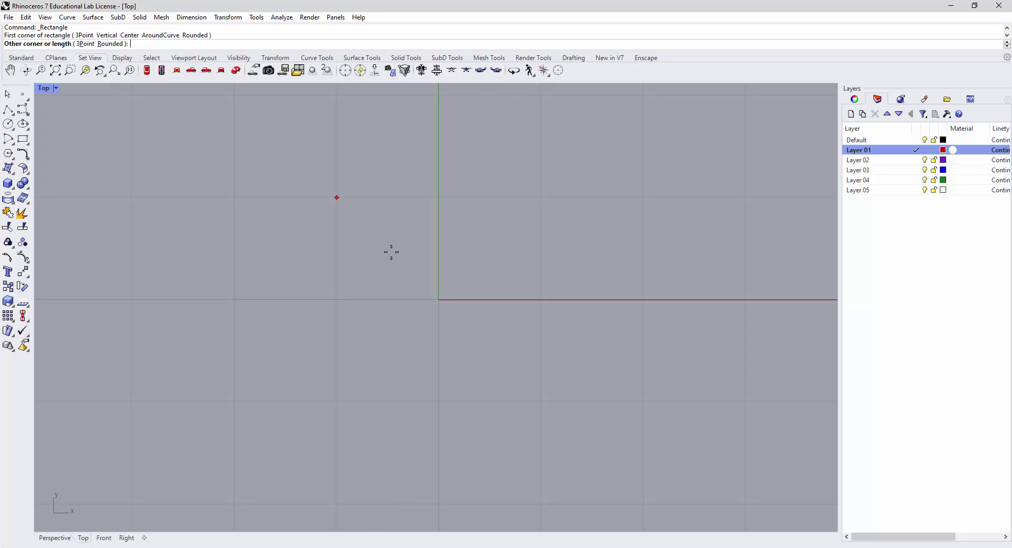
click(538, 399)
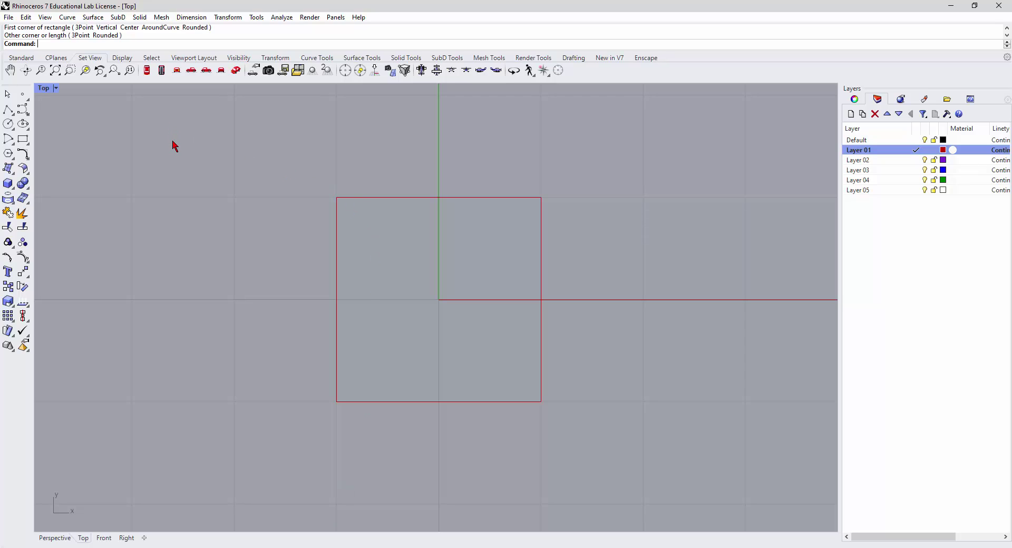
- Measure the Distance between the square's top corners, confirming a 2'-0" side
text(Distance)
key(Return)
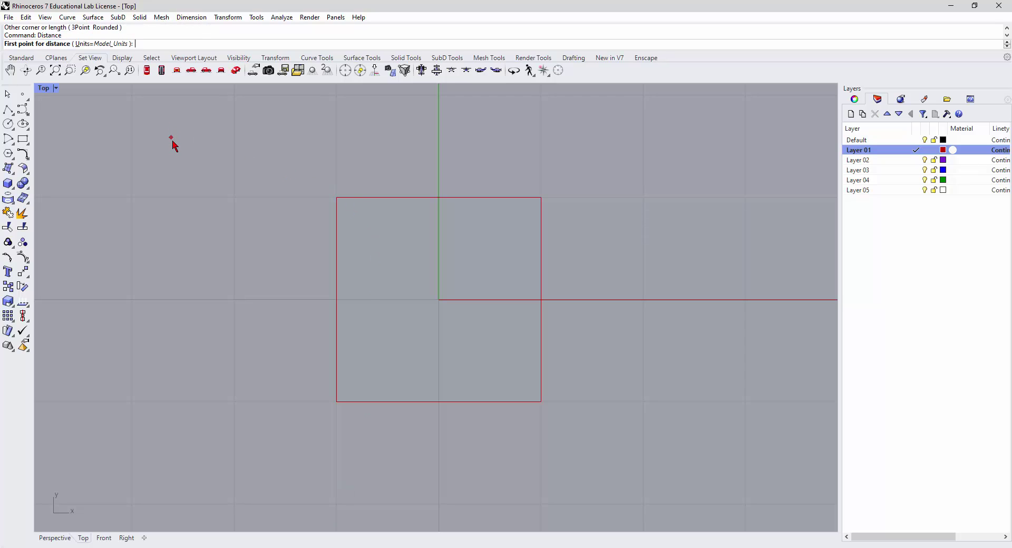
click(336, 198)
click(538, 197)
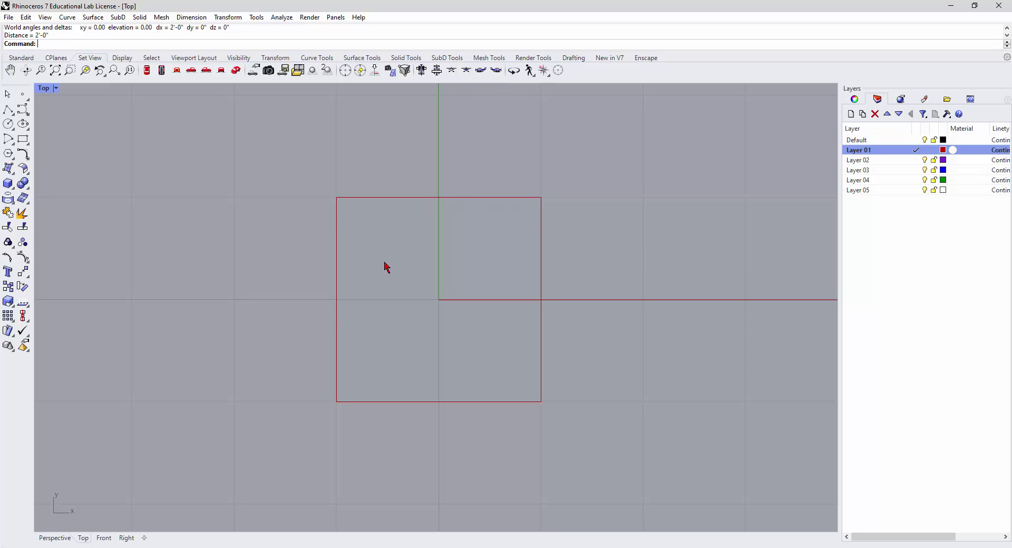
- On Layer 02, draw a polyline diagonal from lower-left to upper-right corner, then make Layer 03 current
click(914, 160)
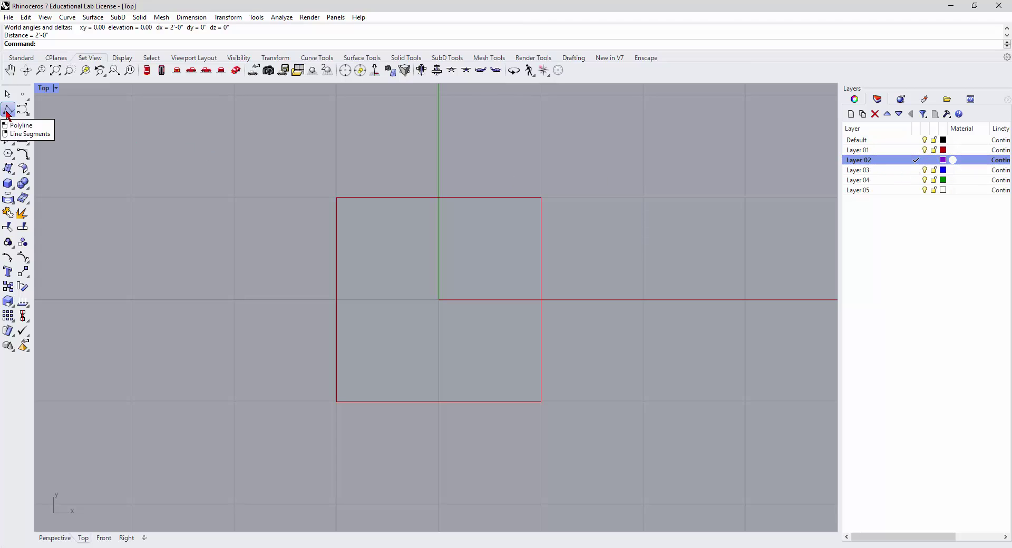
click(8, 109)
click(336, 401)
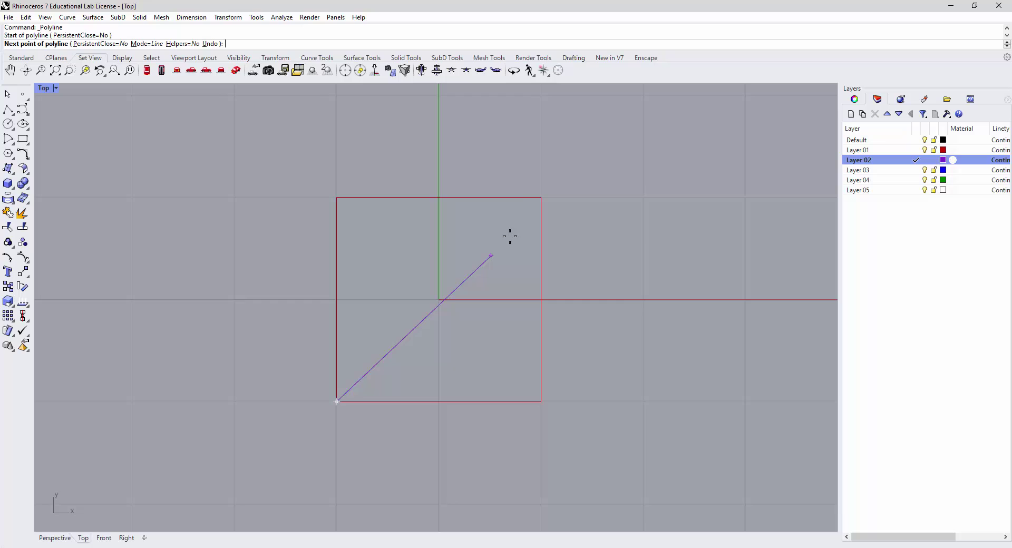
click(540, 199)
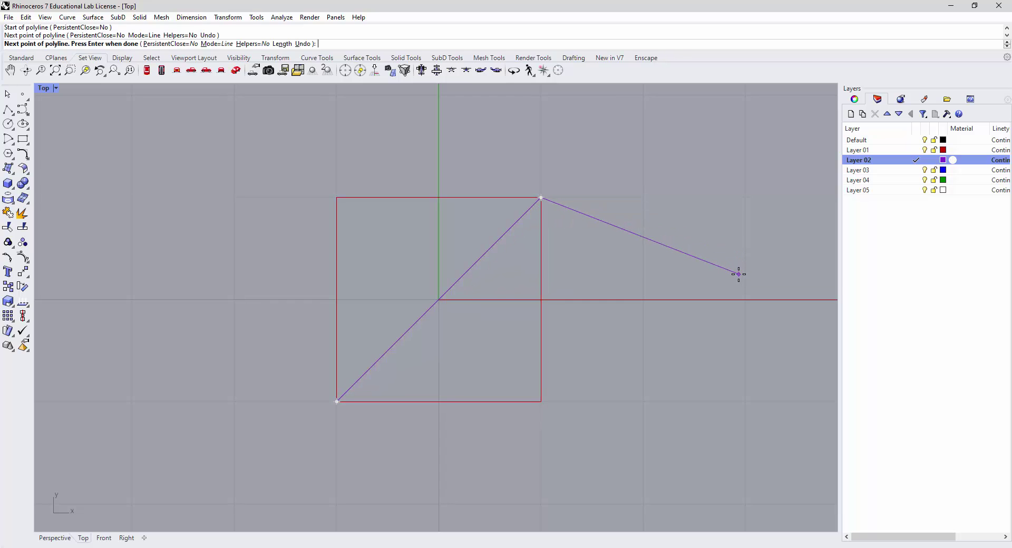
key(Return)
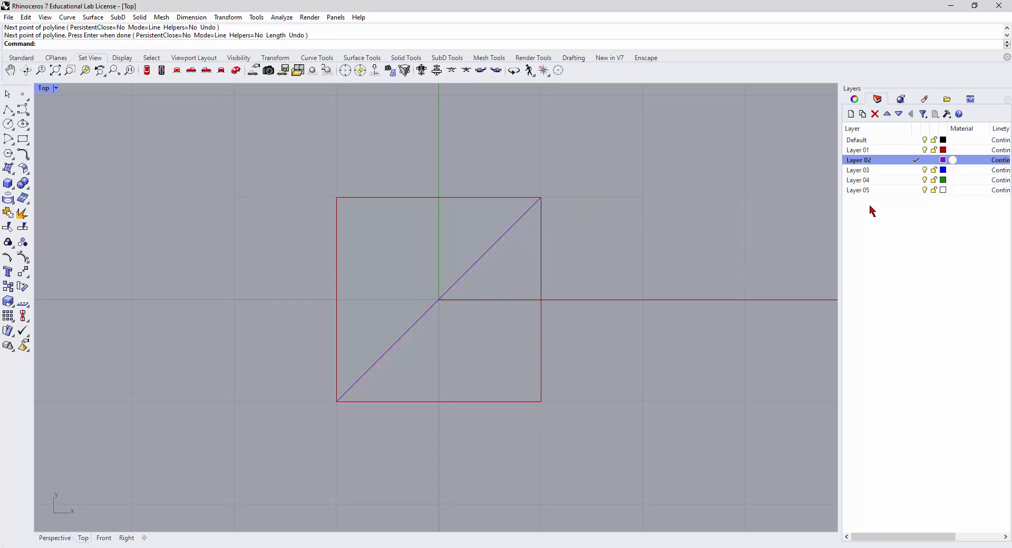
click(900, 173)
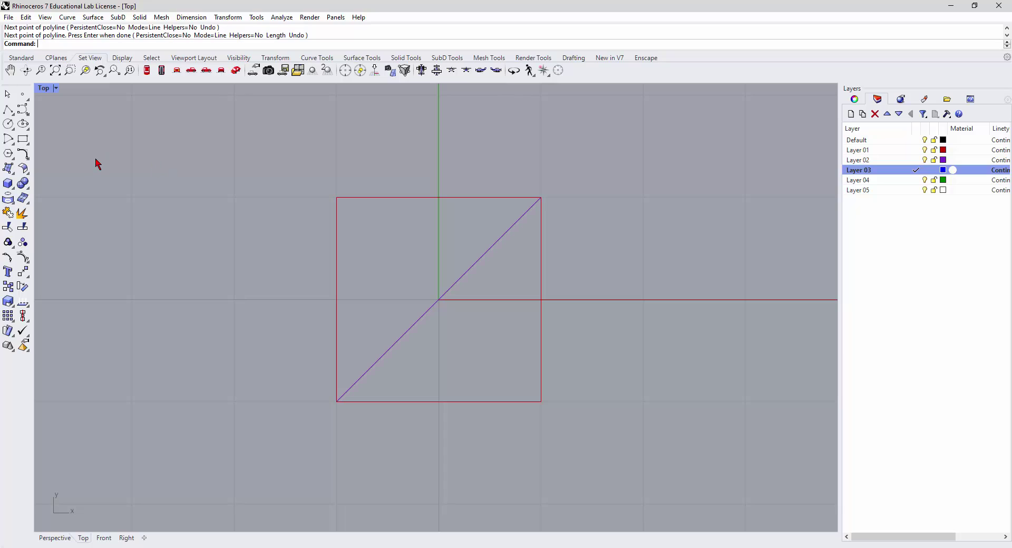
- Draw a start-end-radius arc from the square's lower-left to upper-right corner, bowing toward the upper-left
click(8, 140)
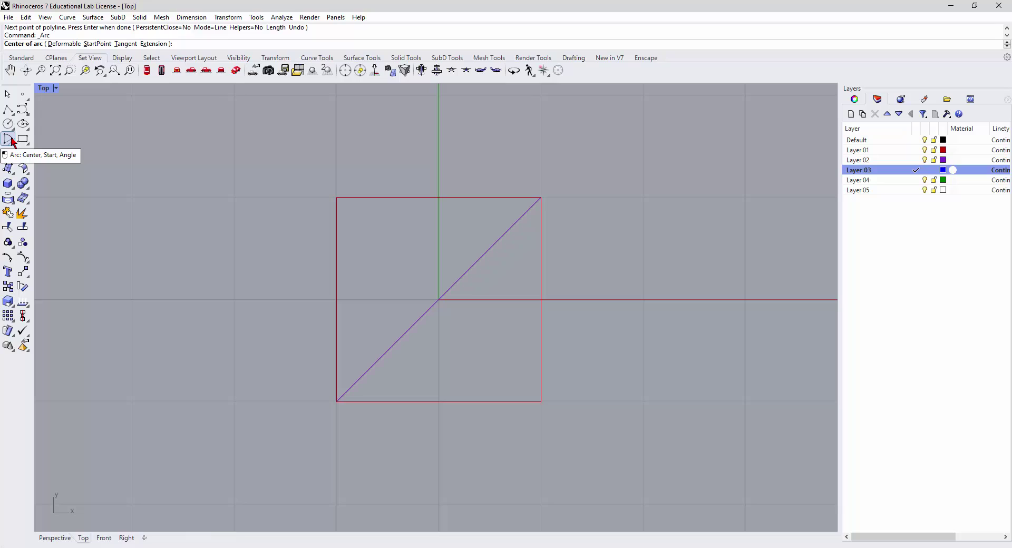
click(16, 150)
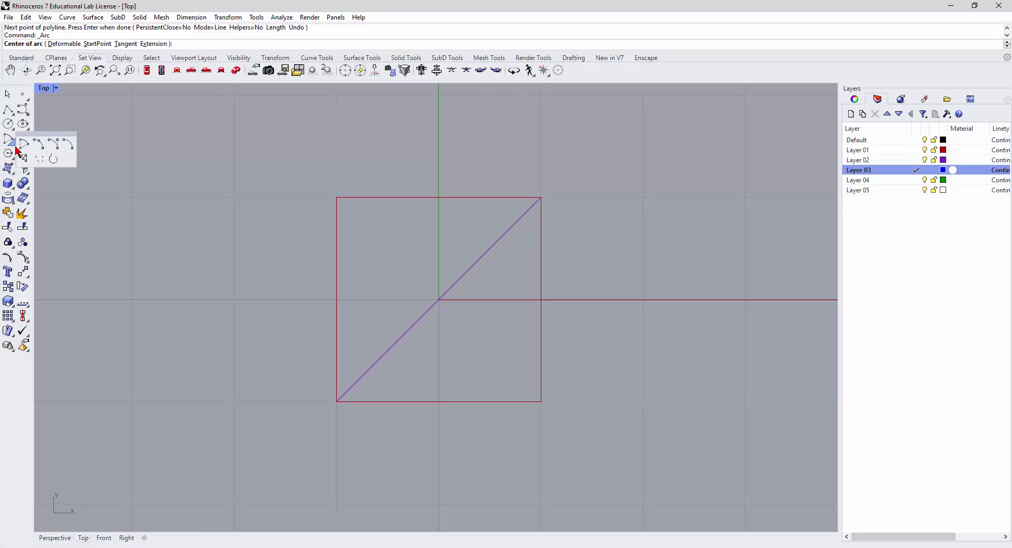
click(68, 144)
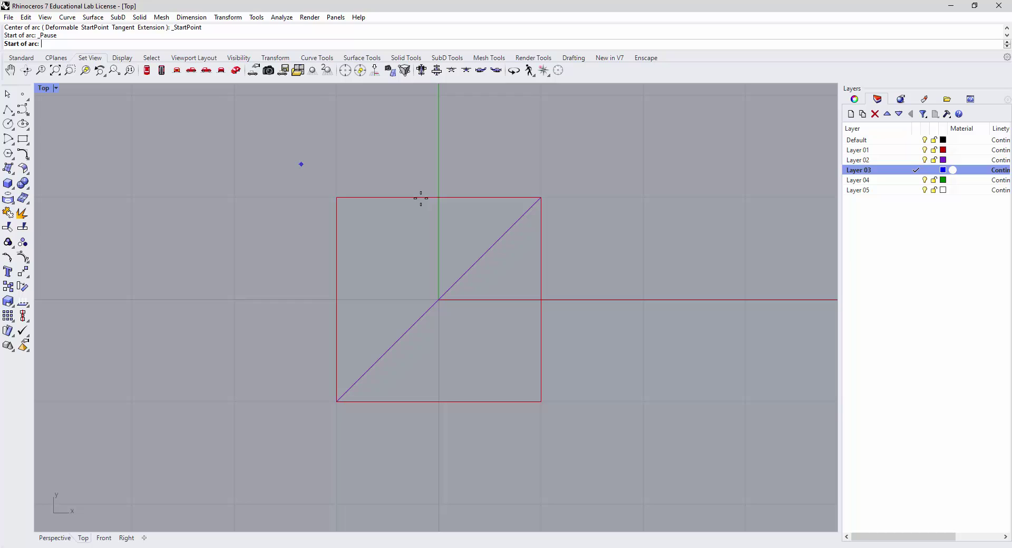
click(337, 402)
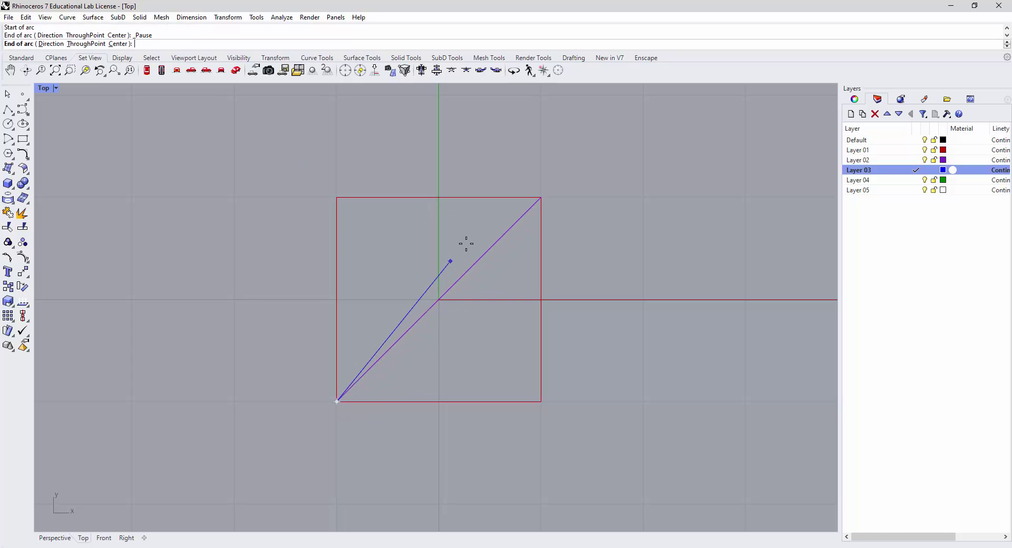
click(541, 197)
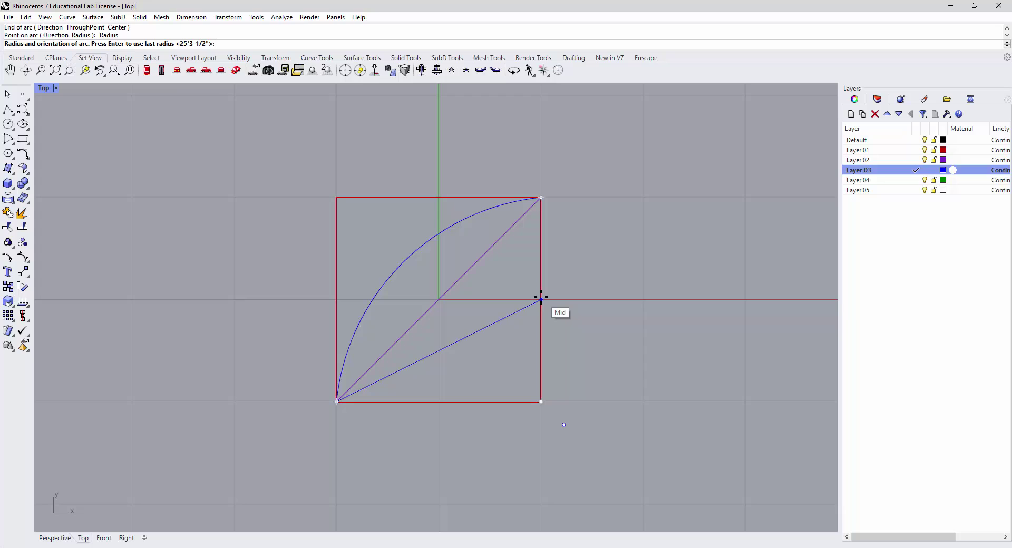
click(541, 300)
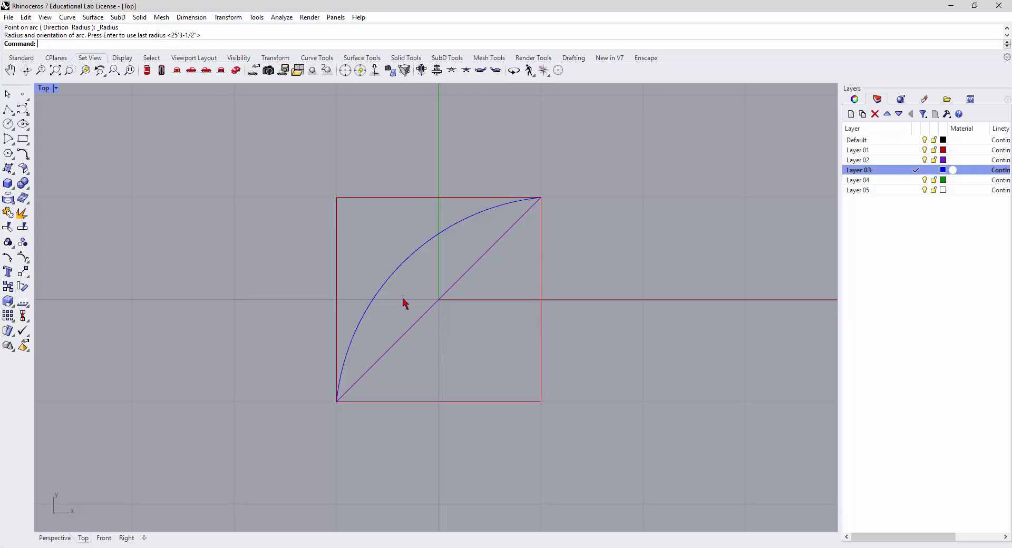
- Mirror the arc across the square's diagonal to complete the leaf shape
click(411, 257)
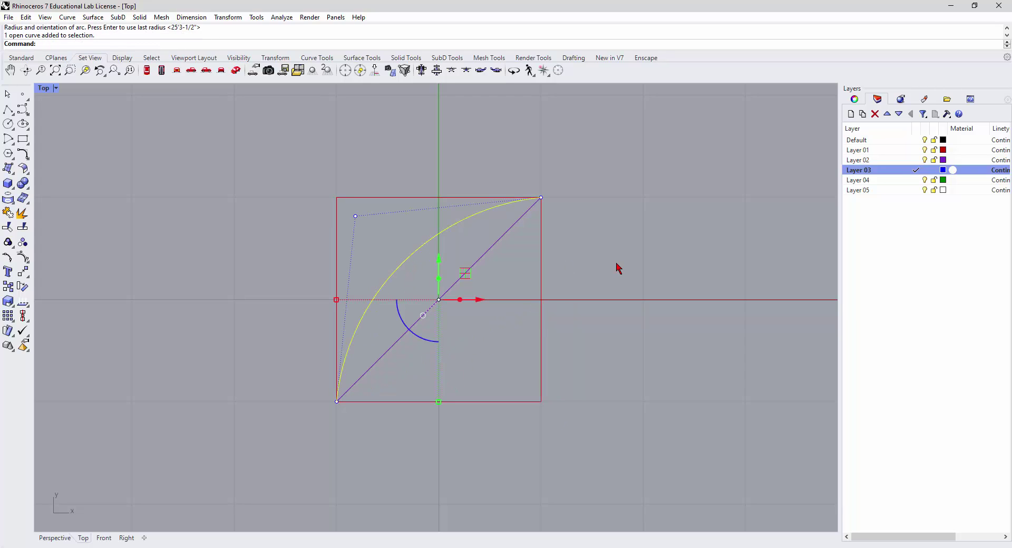
text(Mirror)
key(Return)
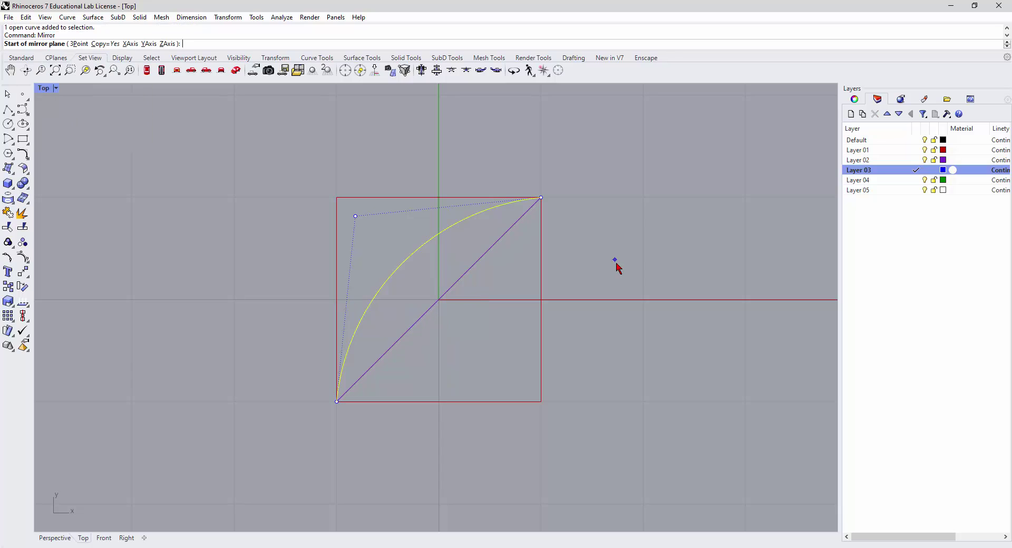
click(542, 197)
click(337, 402)
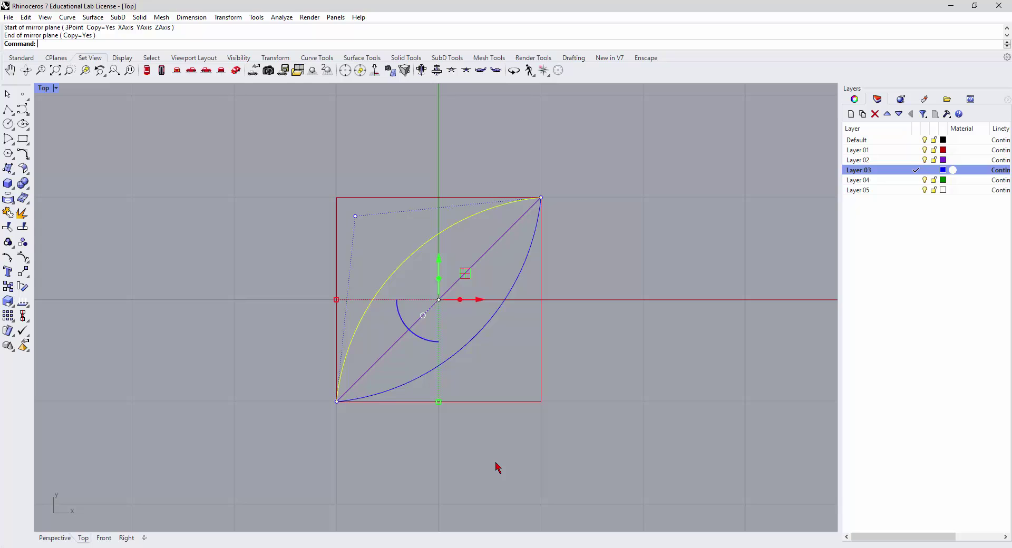
key(Escape)
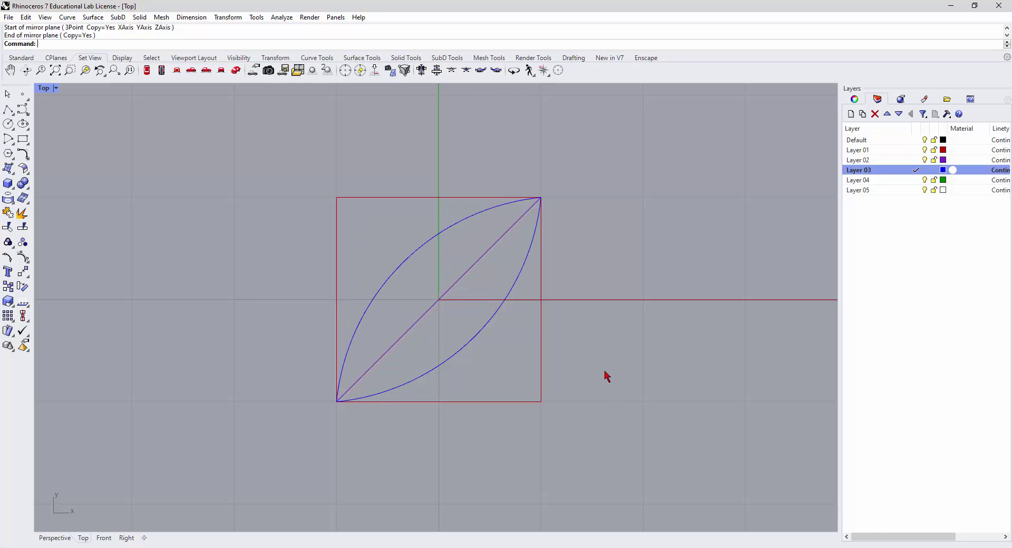
scroll(336, 302, down, 3)
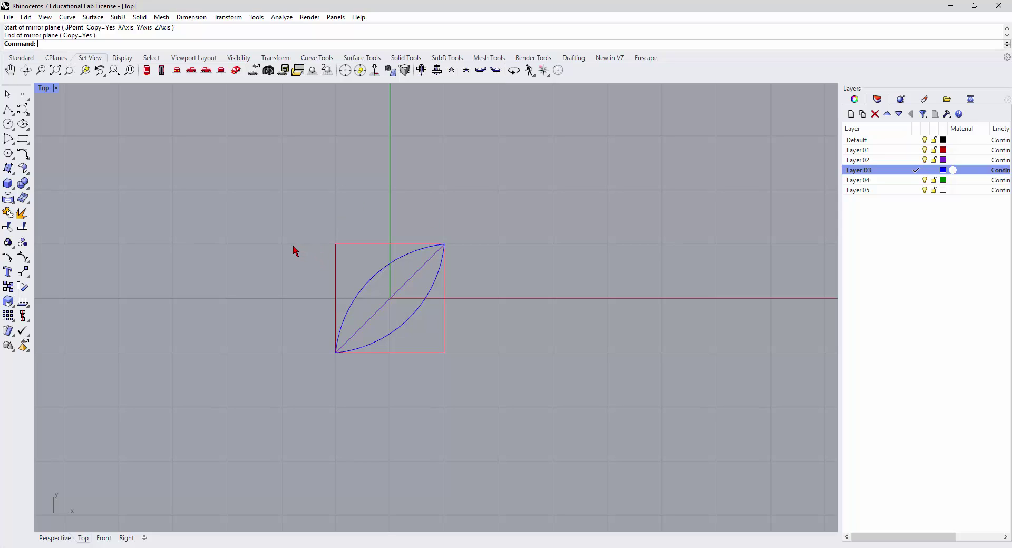
- Copy the square, diagonal and leaf arcs to the right of the original with the gumball
drag(293, 219, 530, 391)
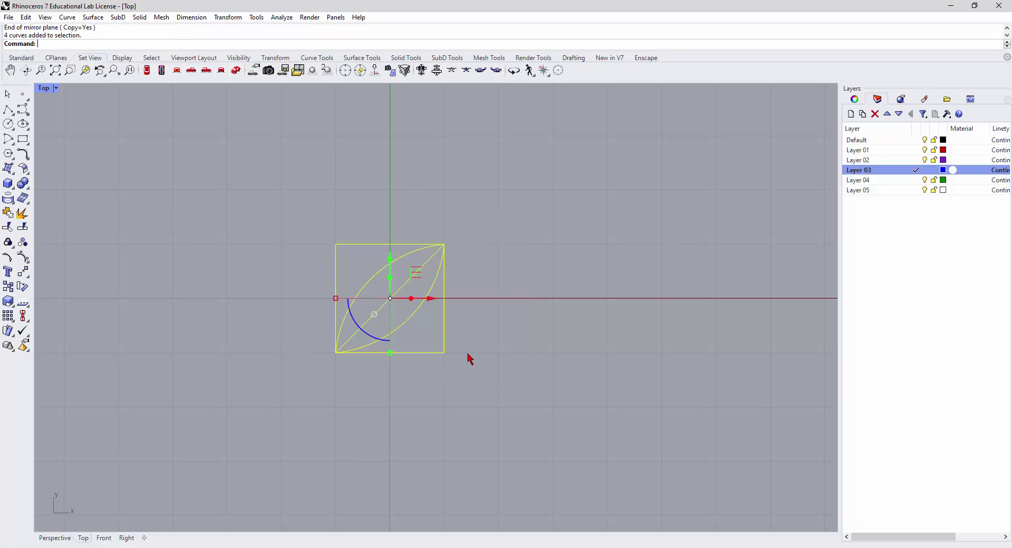
drag(422, 299, 655, 304)
click(557, 393)
scroll(484, 334, down, 2)
scroll(637, 290, up, 4)
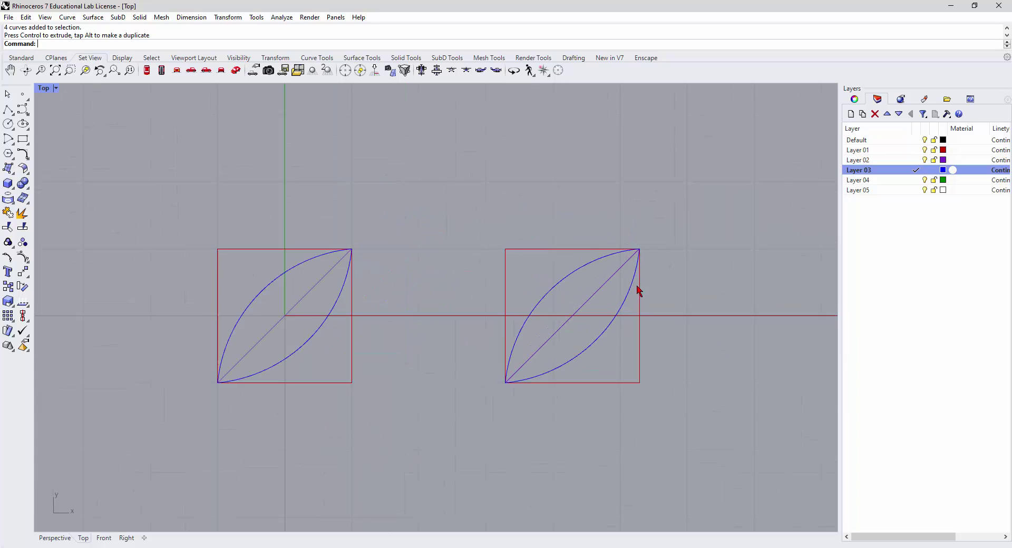
scroll(637, 290, up, 1)
click(878, 182)
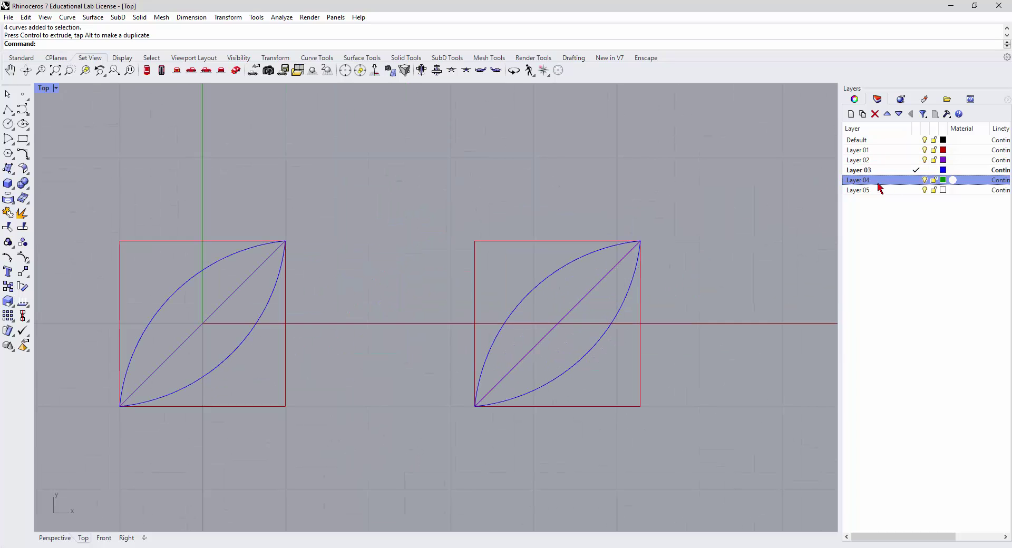
- Rename Layer 04 to '2D 1-1' and Layer 05 to '2D 1-2'
click(877, 182)
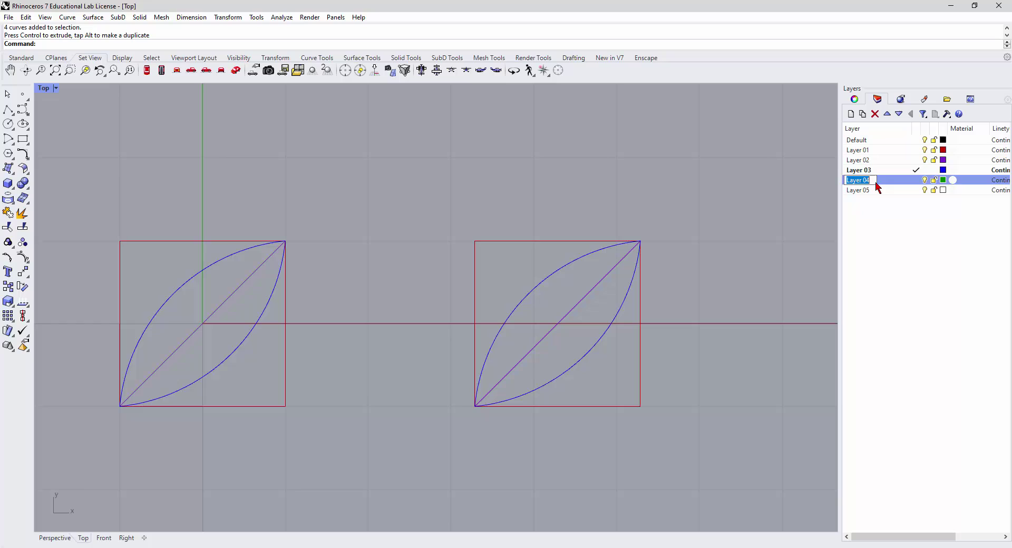
text(2D 1-1)
click(864, 193)
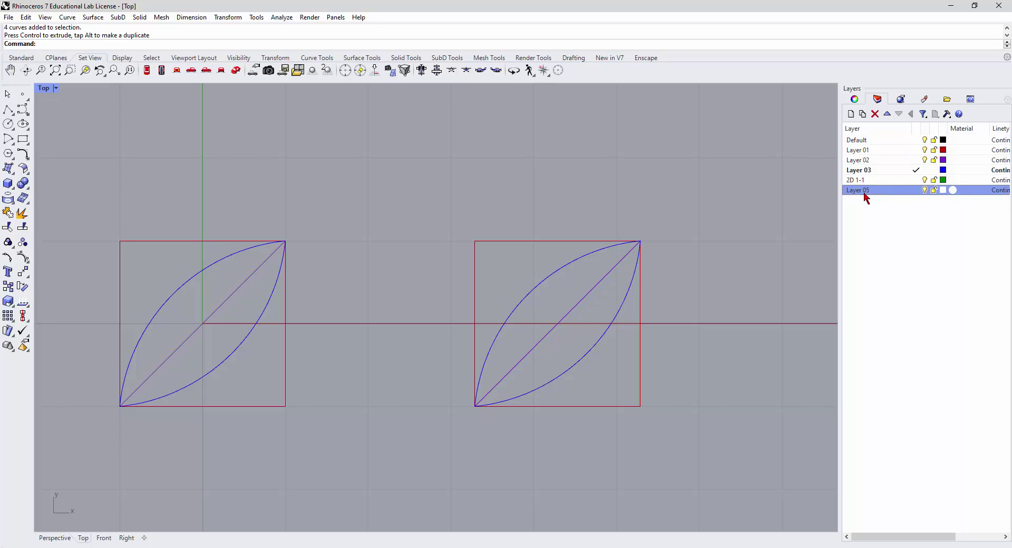
click(865, 191)
text(2d 1-2)
click(854, 191)
key(BackSpace)
text(D 1-2)
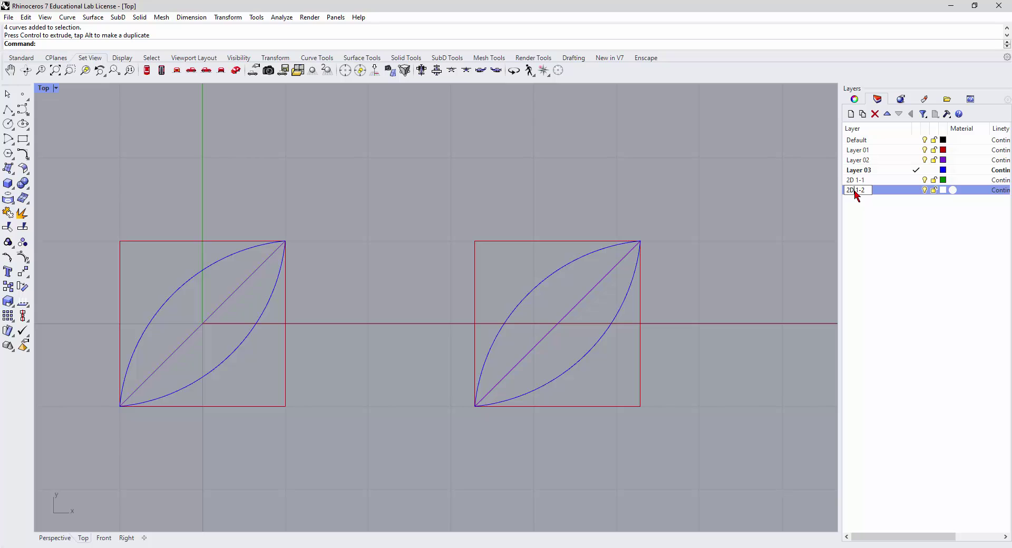
- Set layer 2D 1-2's colour to Gold and make 2D 1-1 the current layer
click(944, 191)
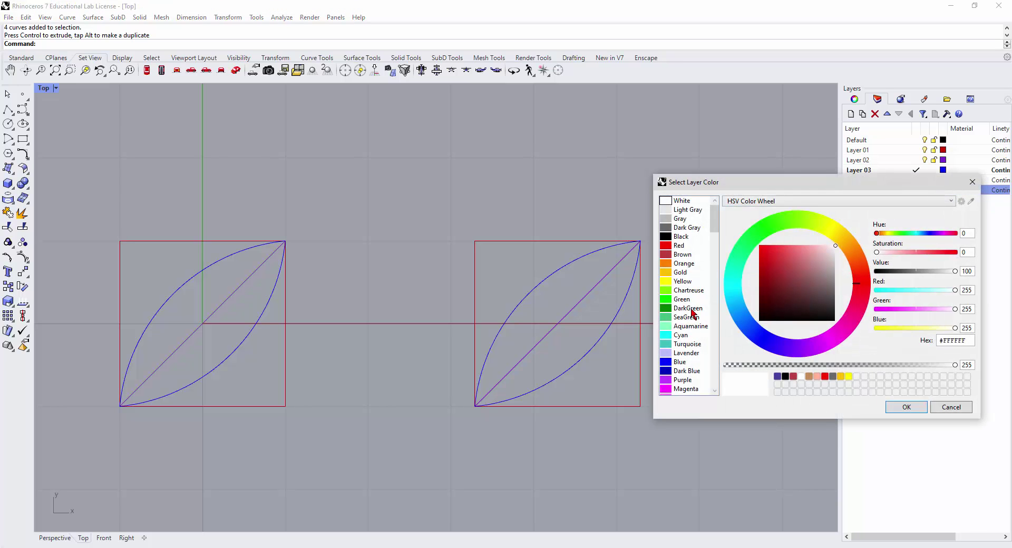
click(678, 272)
click(906, 408)
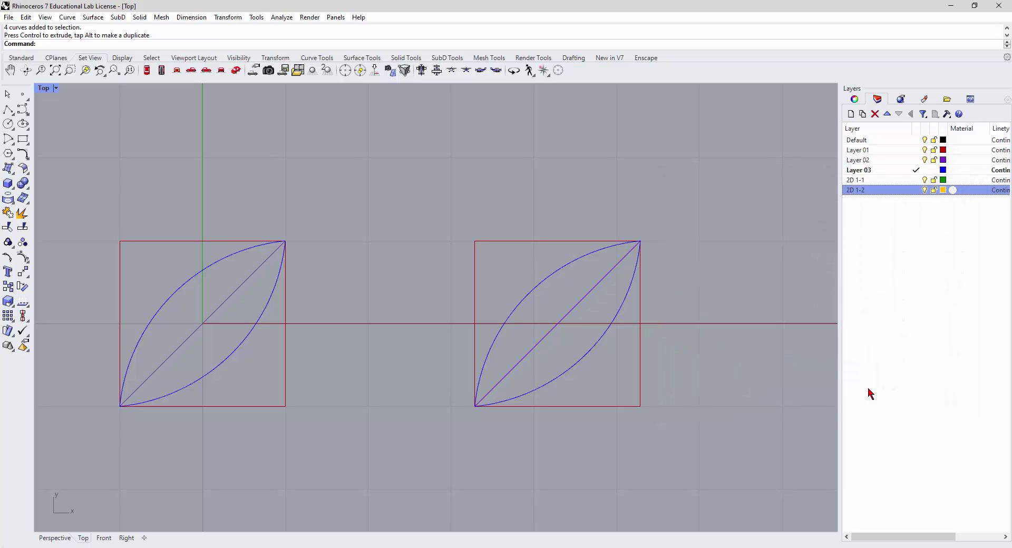
click(916, 181)
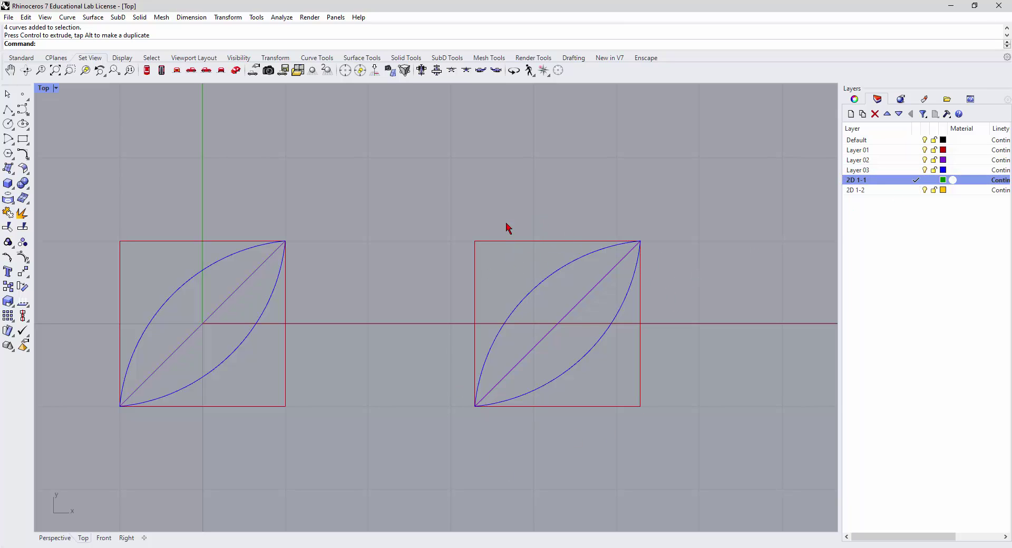
- Explode the right square into its four separate edges
click(510, 241)
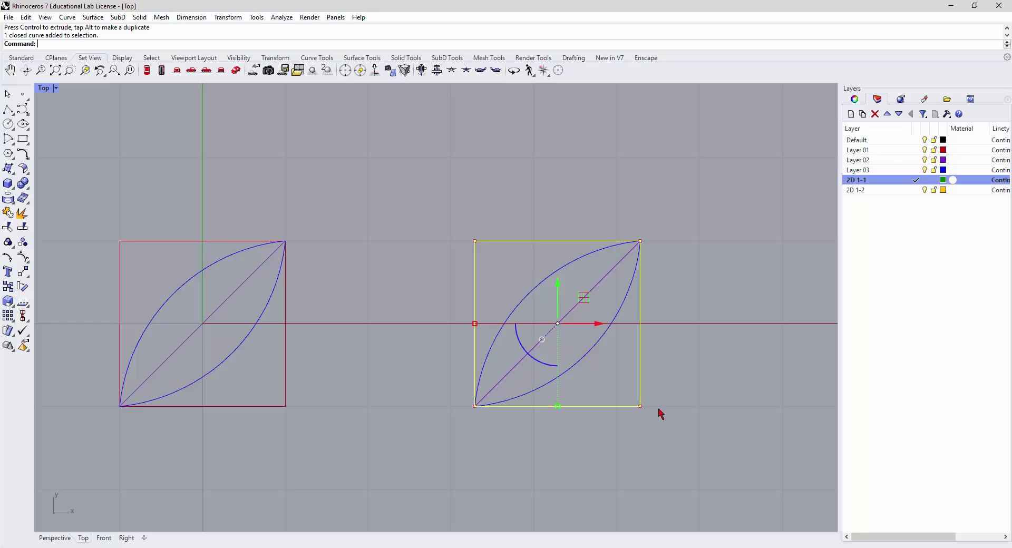
click(24, 218)
key(Escape)
click(509, 242)
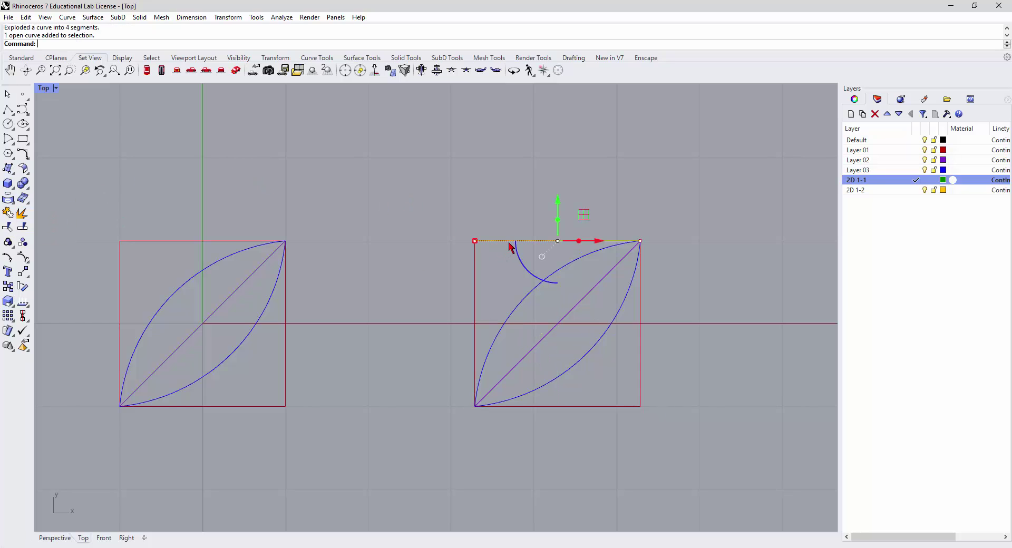
click(476, 276)
key(Escape)
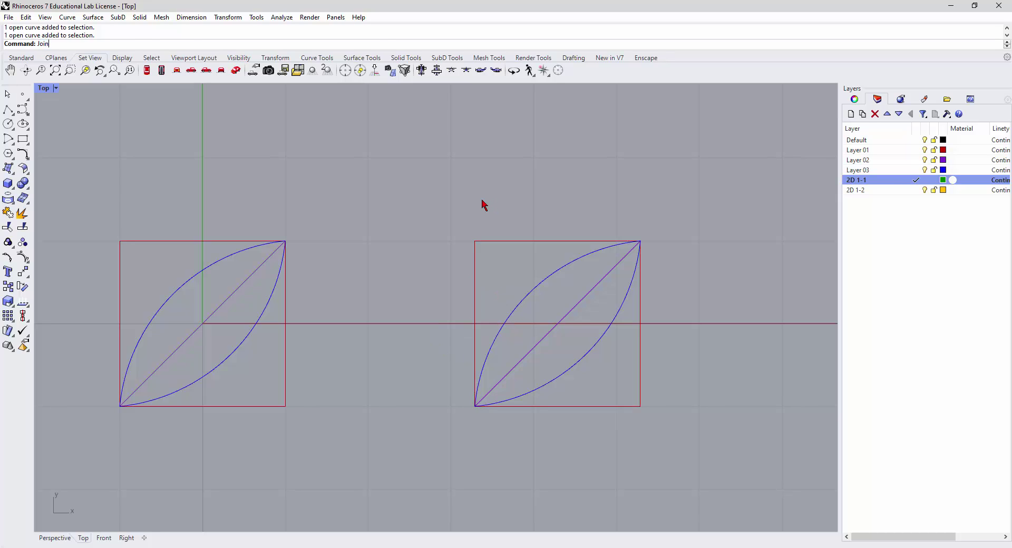
- Join the right square's left and top edges into one curve
text(Join)
key(Return)
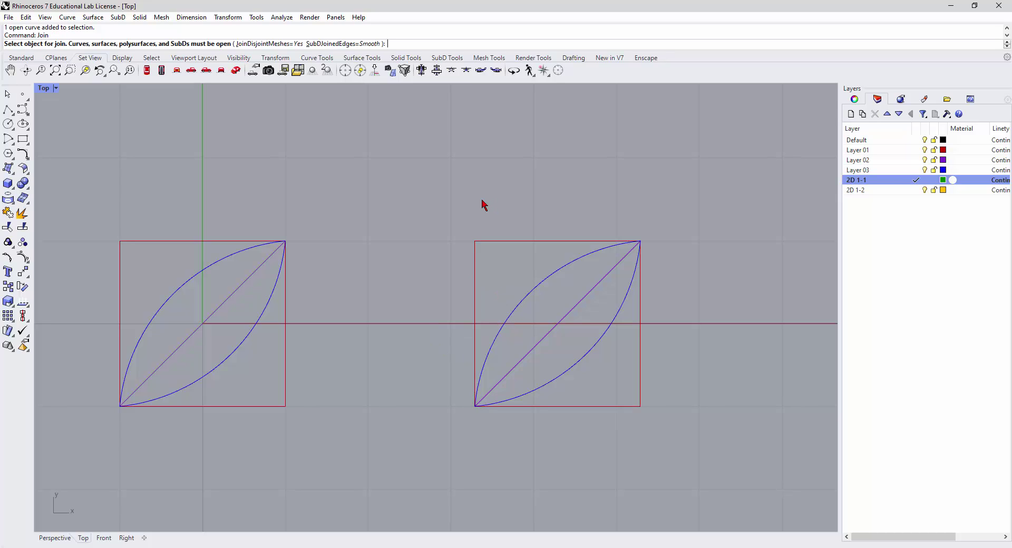
click(476, 259)
click(494, 241)
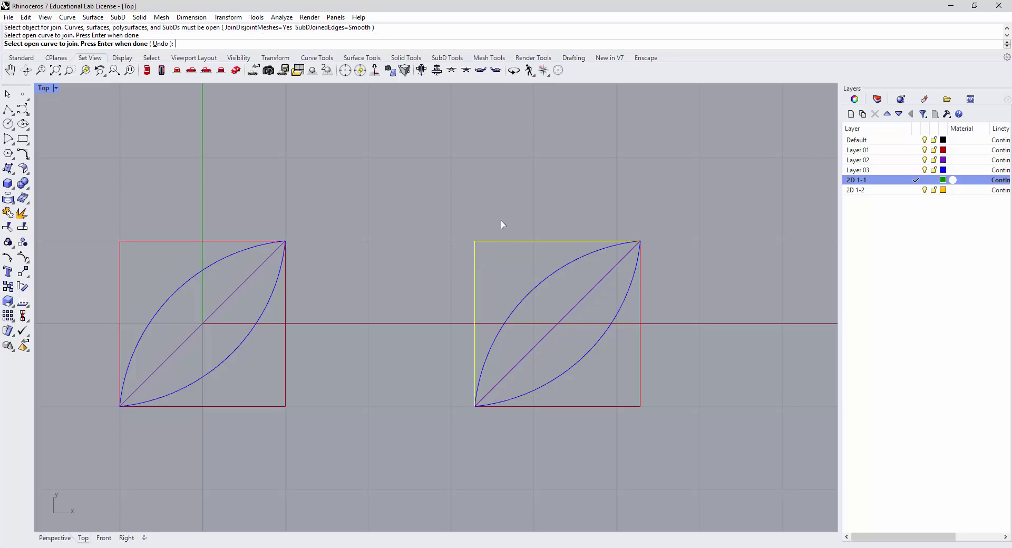
right_drag(501, 221, 508, 225)
key(Return)
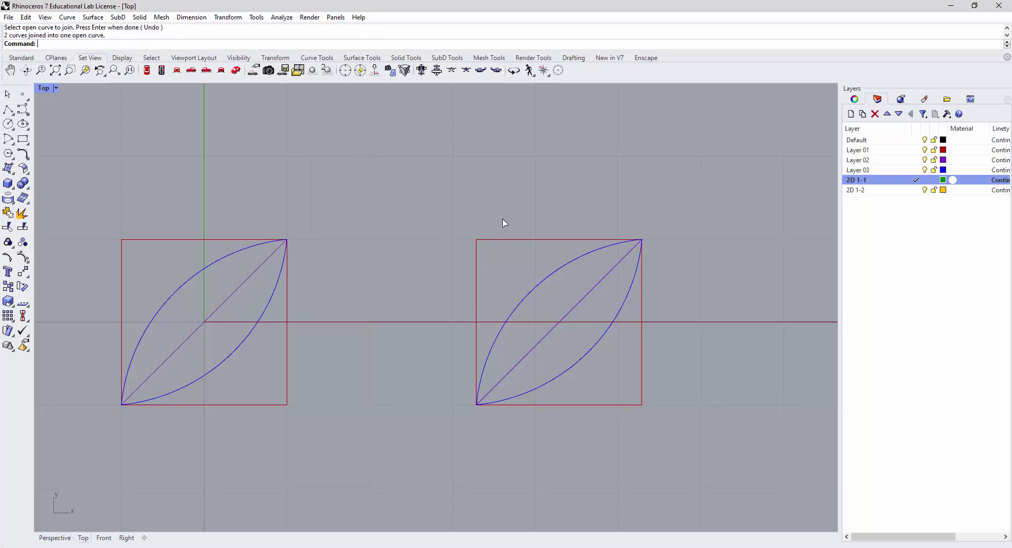
- Join the right and bottom edges into one curve and check both joined curves
drag(667, 375, 622, 424)
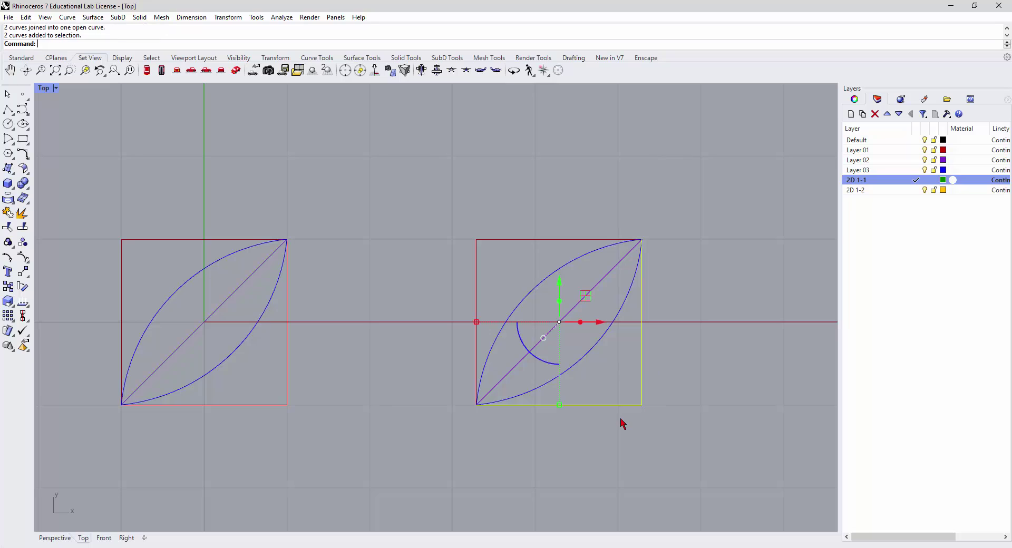
text(join)
key(Return)
key(Escape)
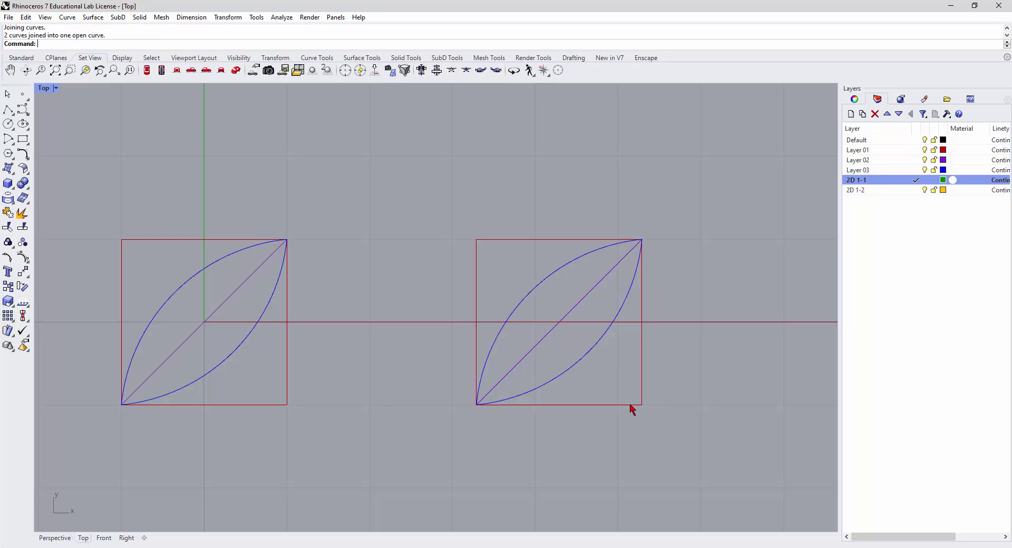
click(622, 405)
key(Escape)
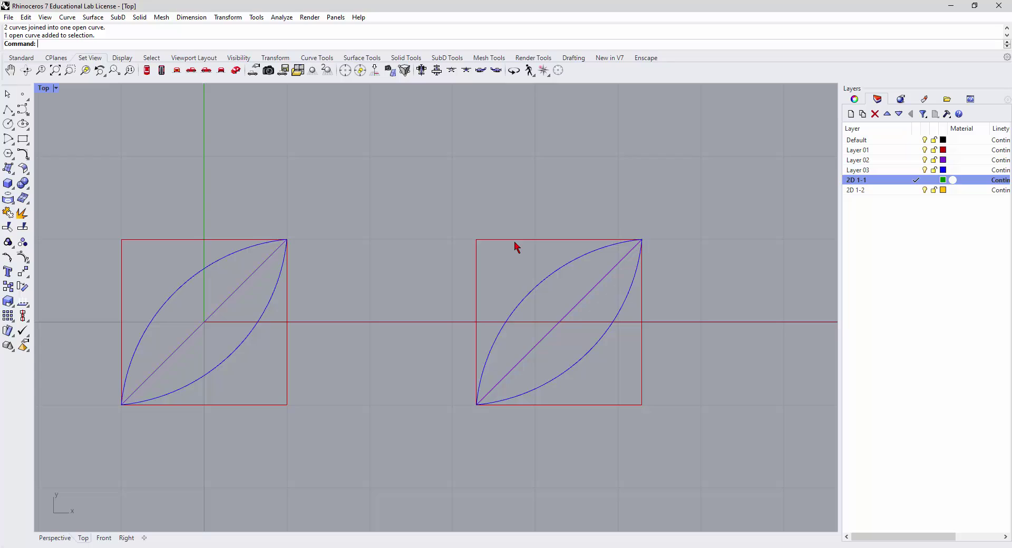
click(514, 240)
key(Escape)
scroll(649, 210, up, 1)
- Fill the upper-left corner between the top-left edges and leaf arc with a PlanarSrf surface
text(P)
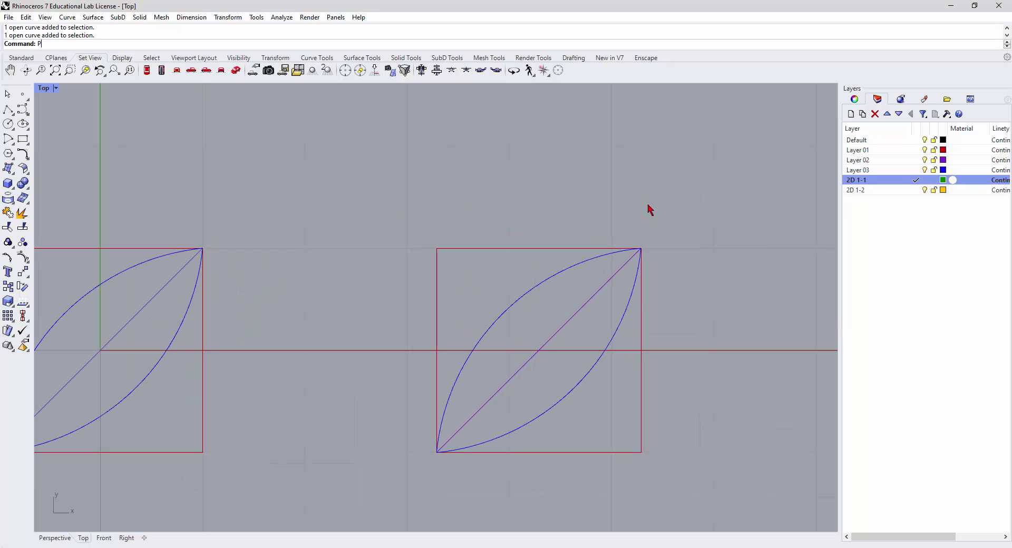
text(lanar)
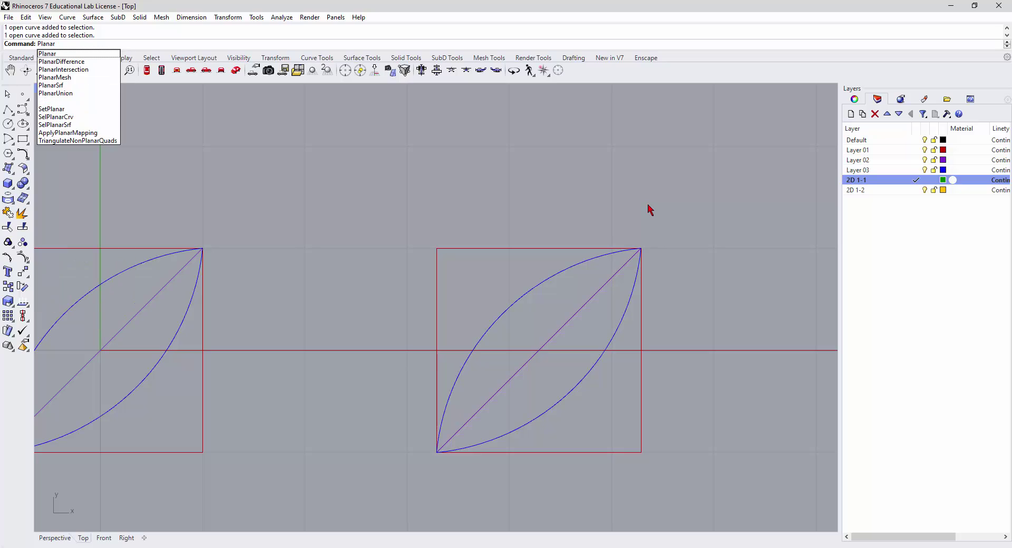
text(Srf)
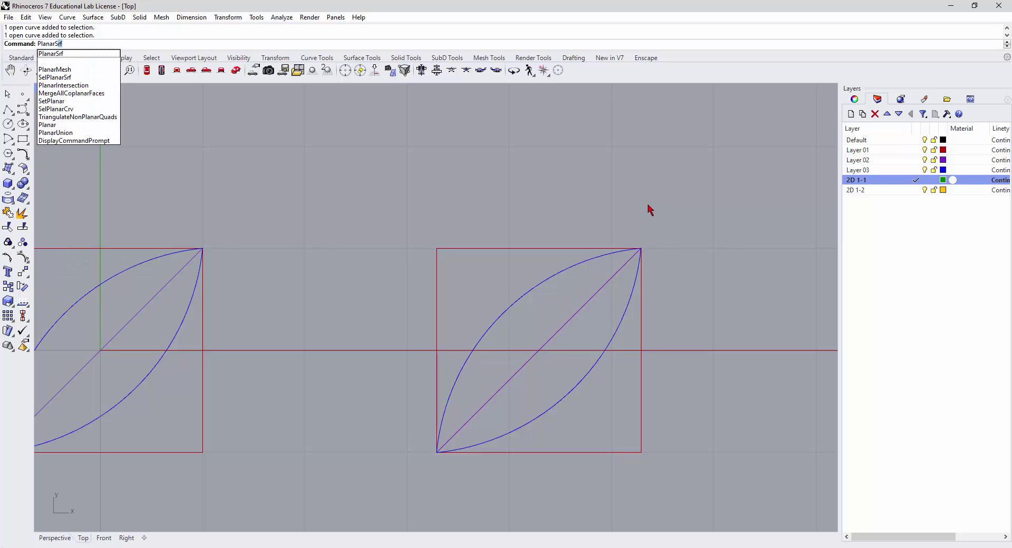
key(Return)
click(531, 253)
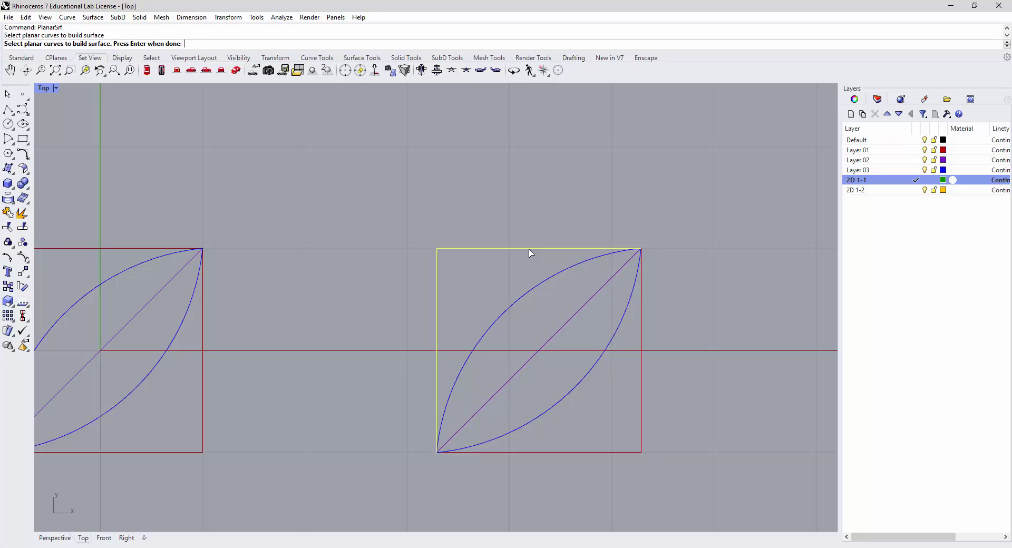
click(547, 284)
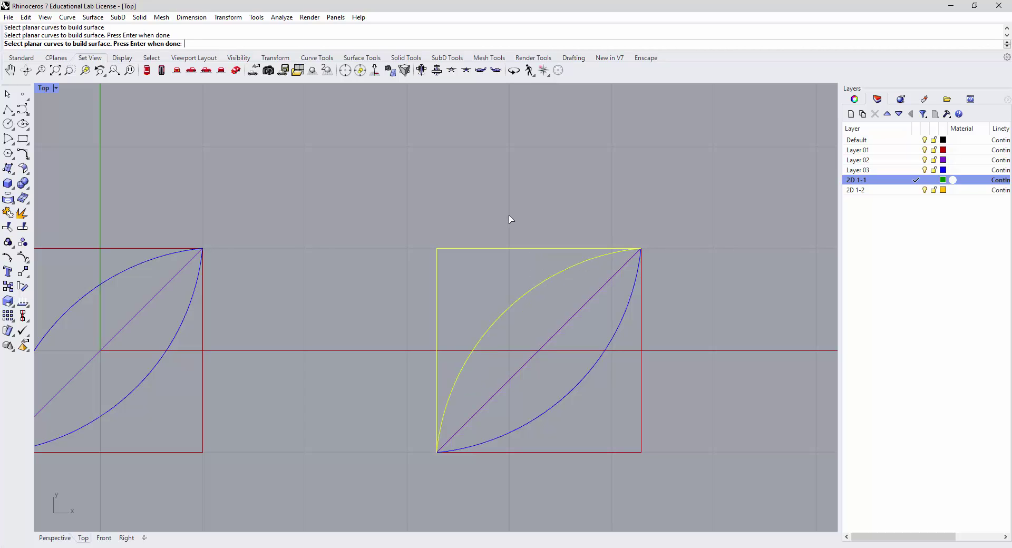
key(Return)
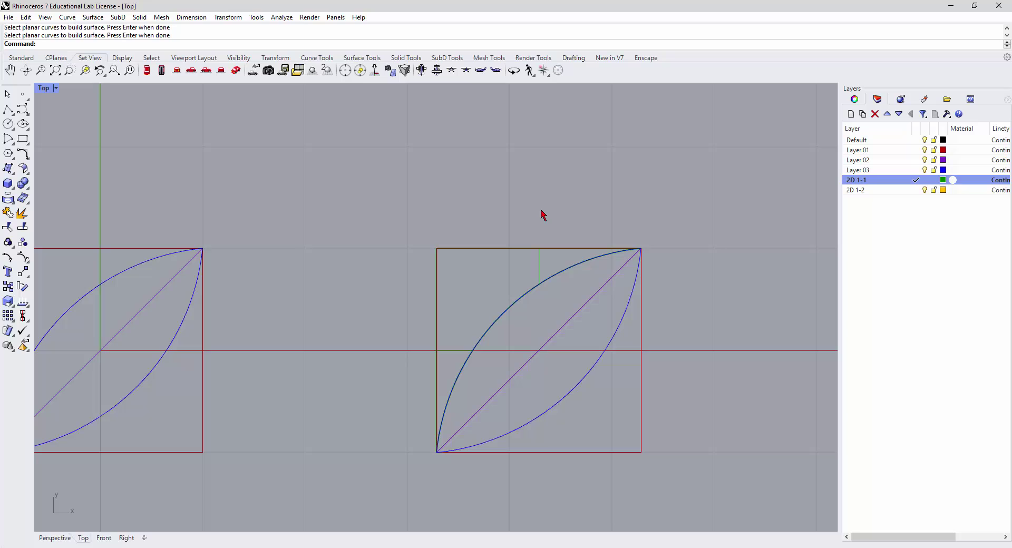
- Switch the Top view to Shaded and fill the lower-right corner with a planar surface
click(55, 88)
click(63, 139)
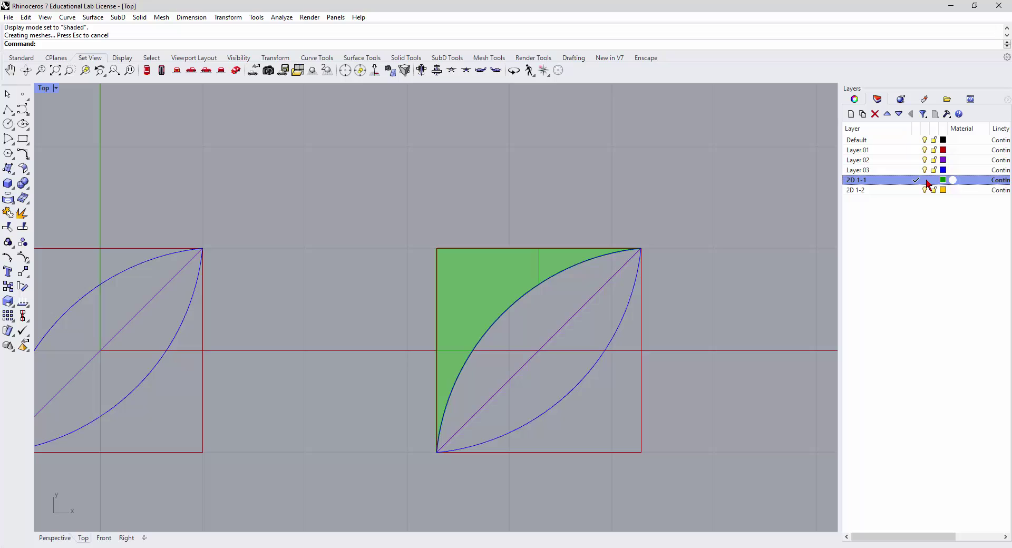
click(616, 343)
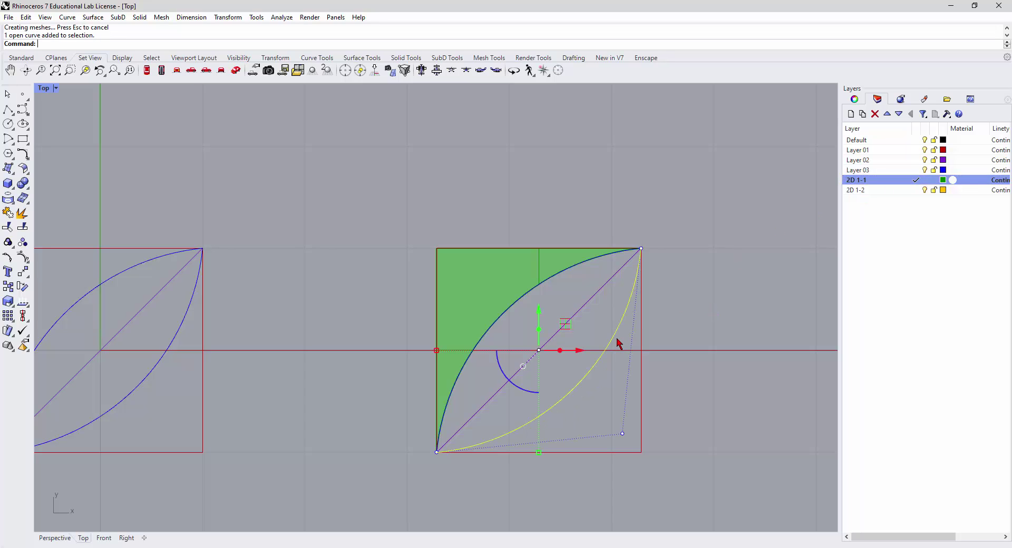
shift+click(644, 337)
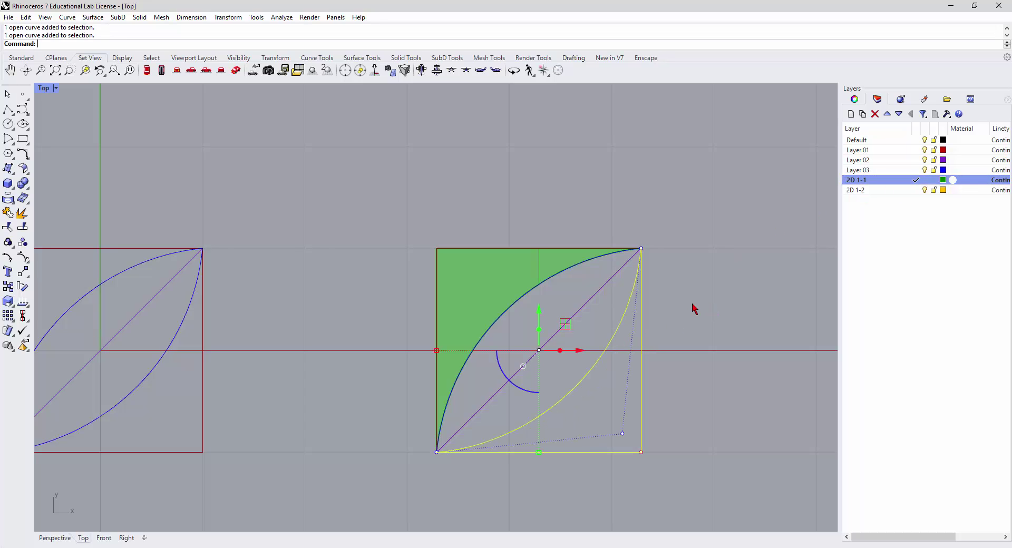
text(Pla)
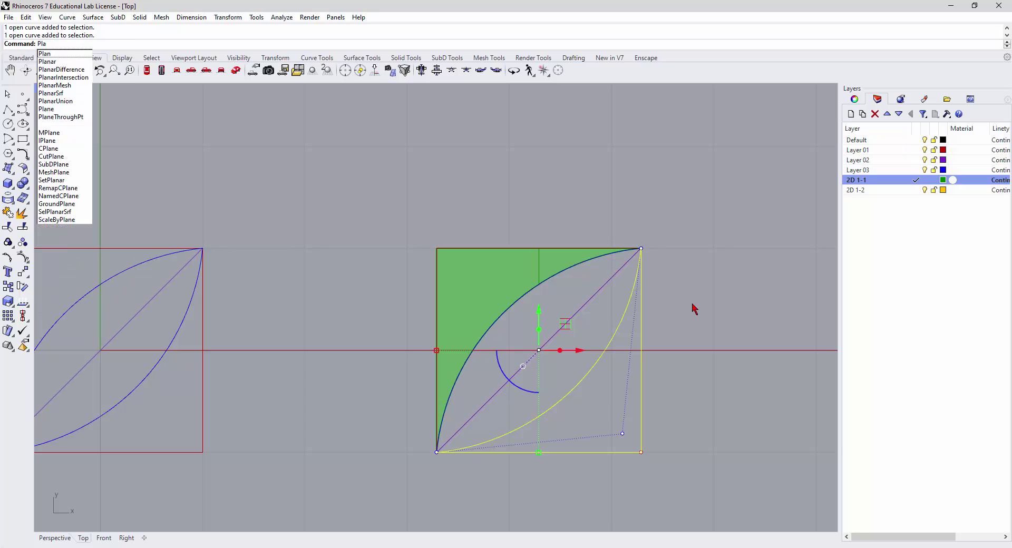
text(narSrf)
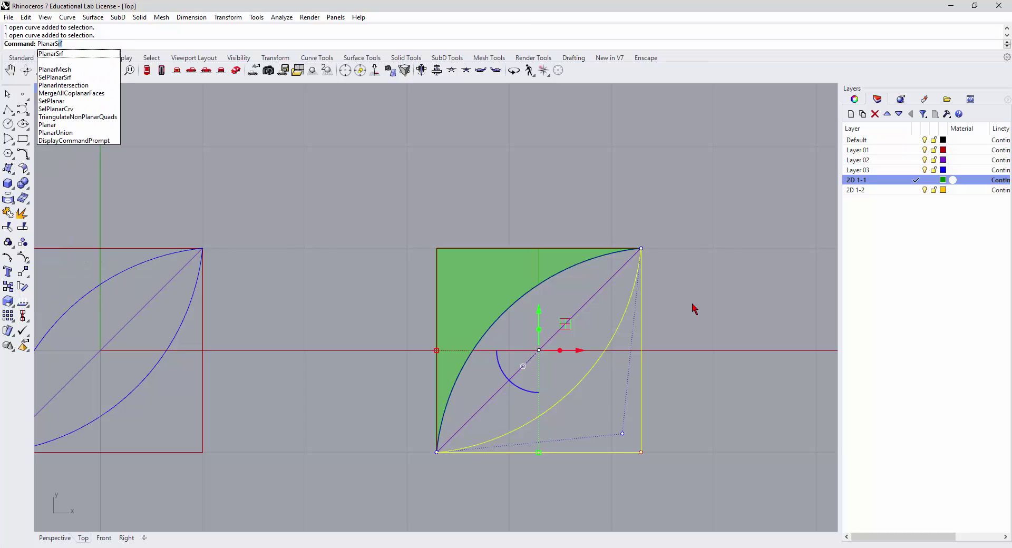
key(Return)
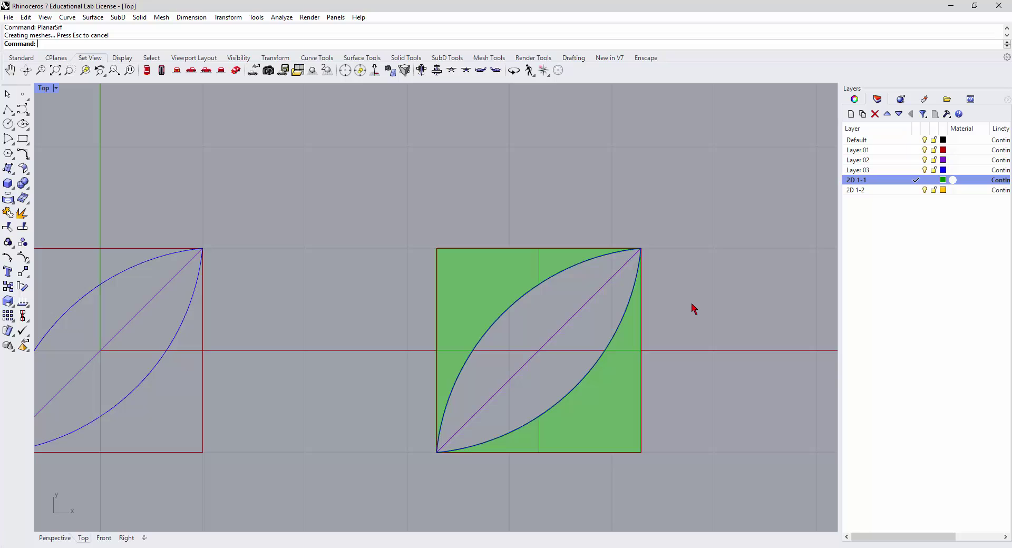
- Make layer 2D 1-2 current and fill the lower leaf half with a planar surface from the diagonal and leaf curve
double_click(887, 191)
click(572, 328)
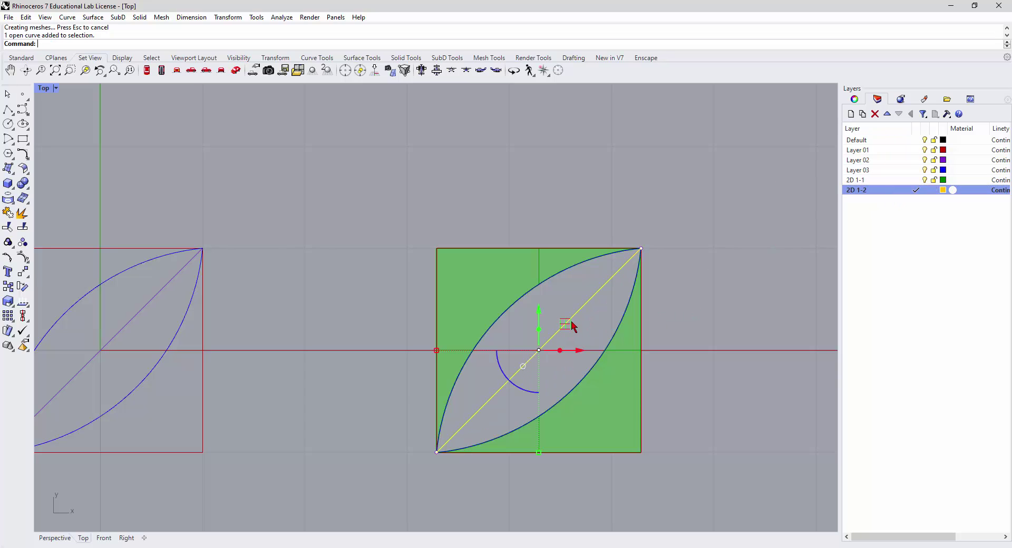
click(597, 373)
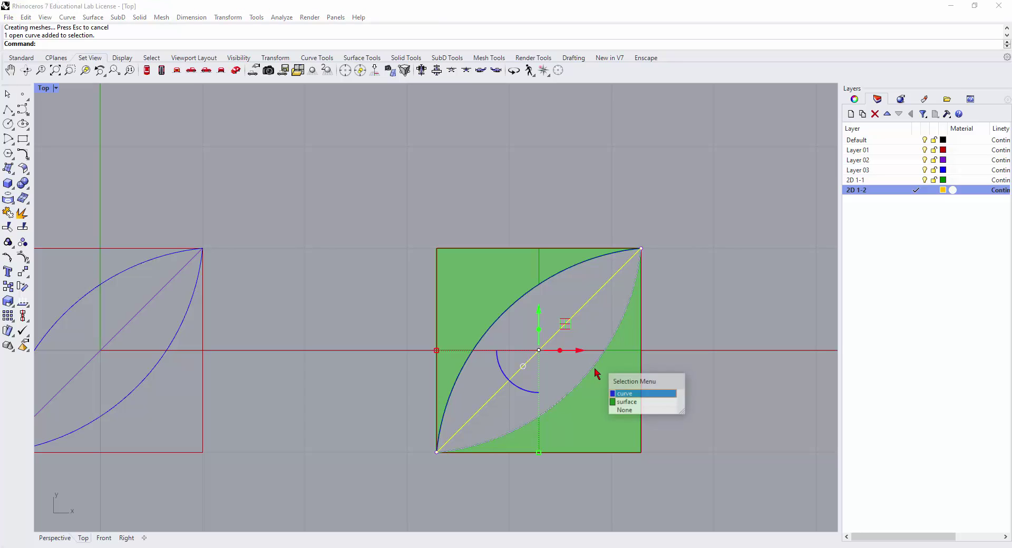
click(634, 396)
text(PlanarSrf)
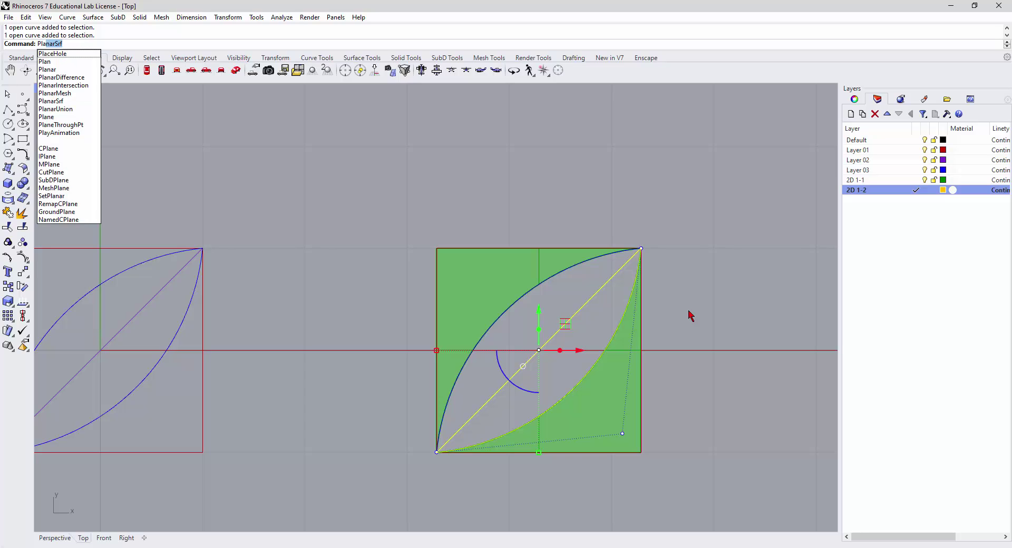
key(Return)
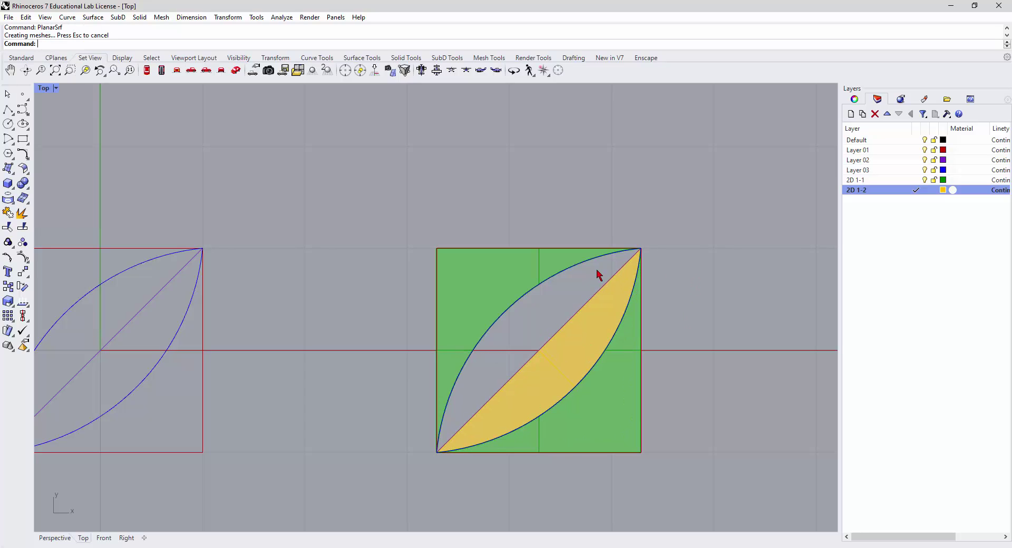
- Fill the upper leaf half with a gold planar surface from its leaf curve
click(584, 272)
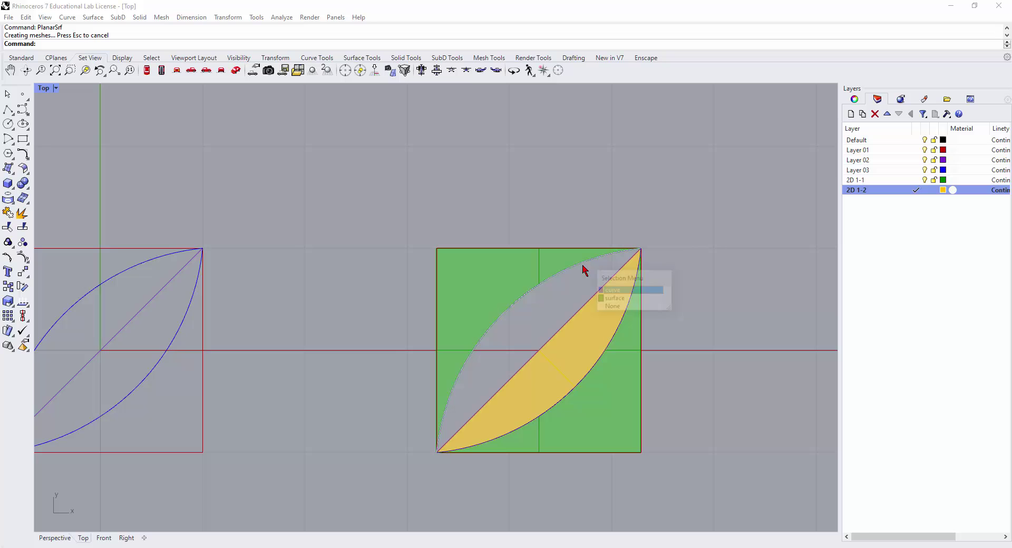
click(607, 290)
click(590, 305)
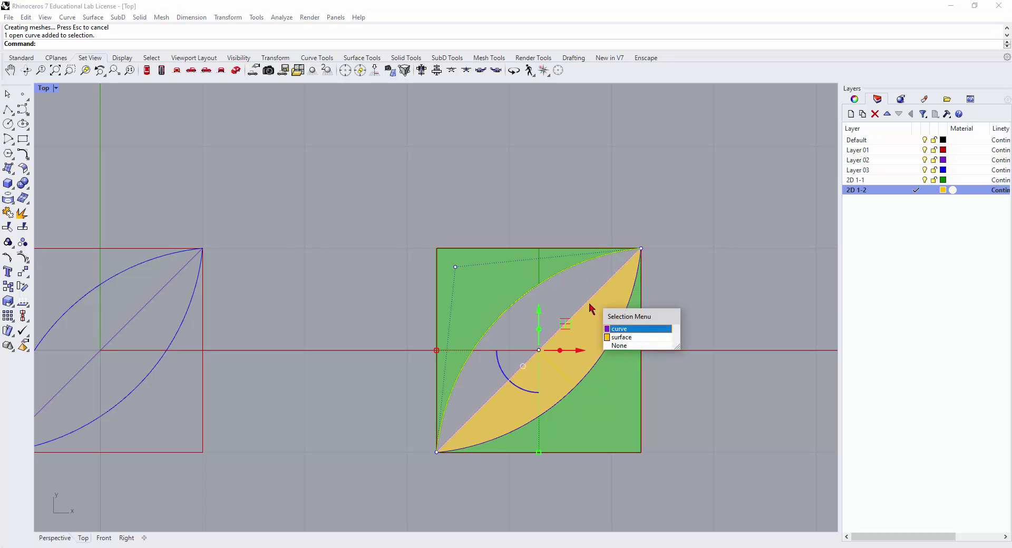
click(627, 331)
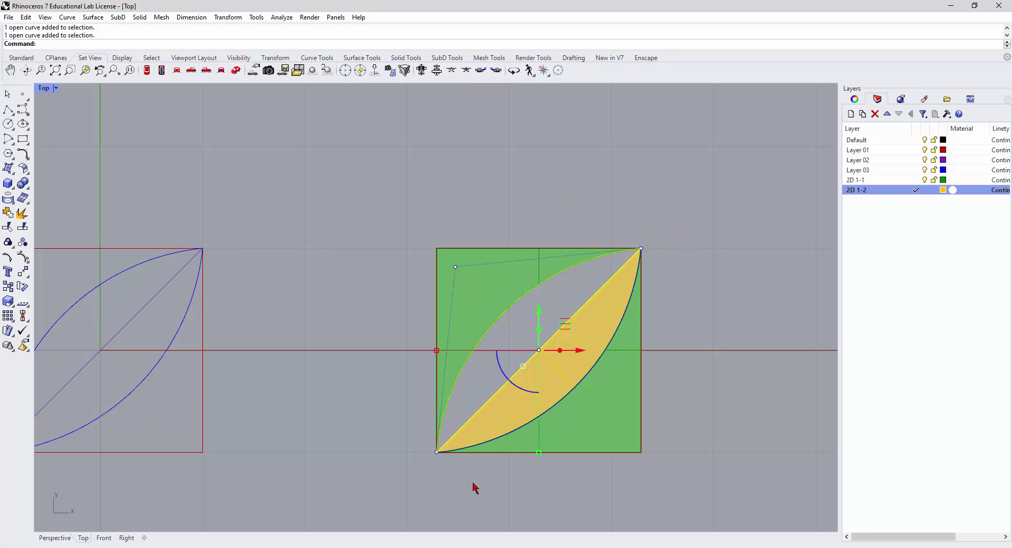
key(Return)
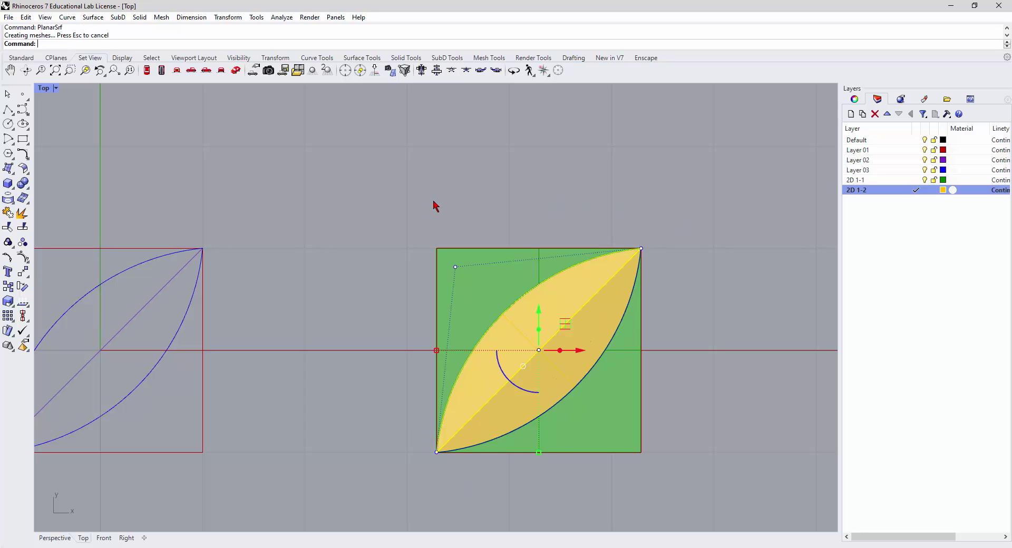
click(435, 206)
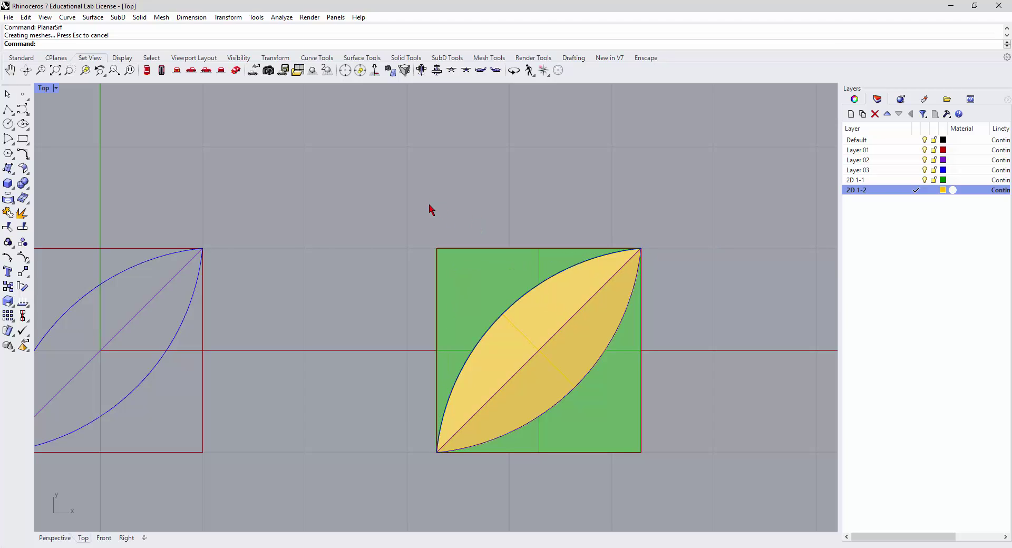
scroll(365, 238, down, 2)
scroll(368, 246, down, 2)
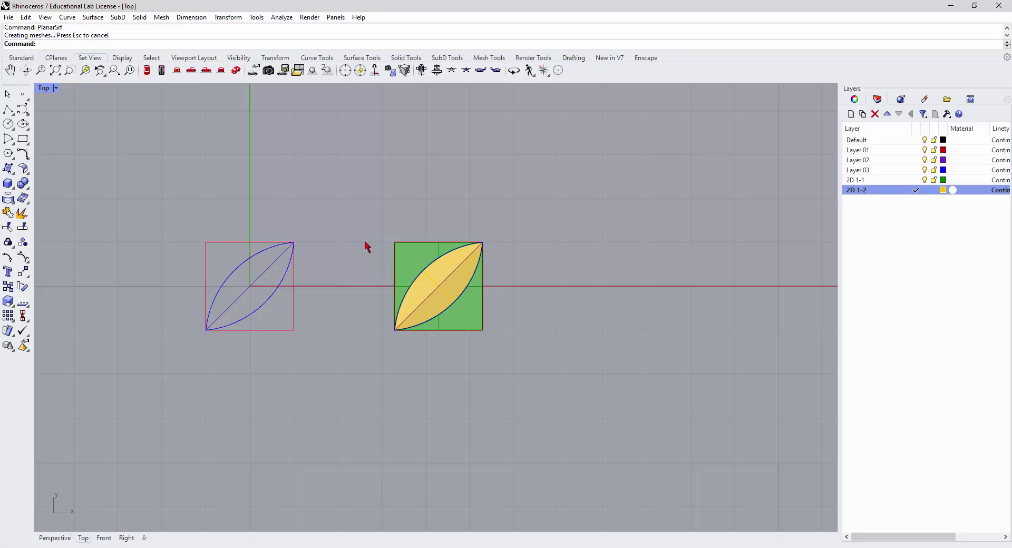
- Turn off Layer 01, Layer 02 and Layer 03, hiding the red square, purple diagonal and blue leaf curves
click(924, 150)
click(925, 160)
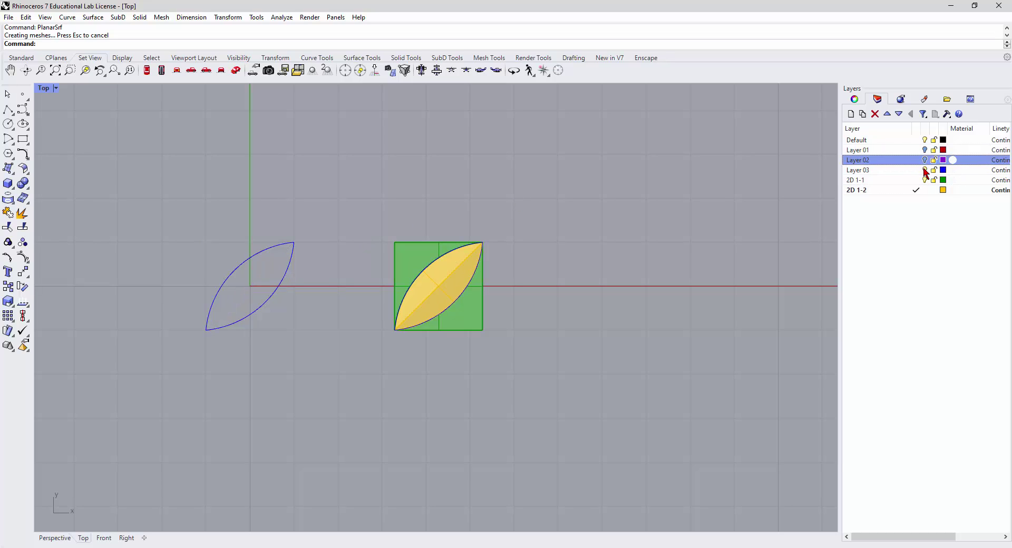
click(925, 170)
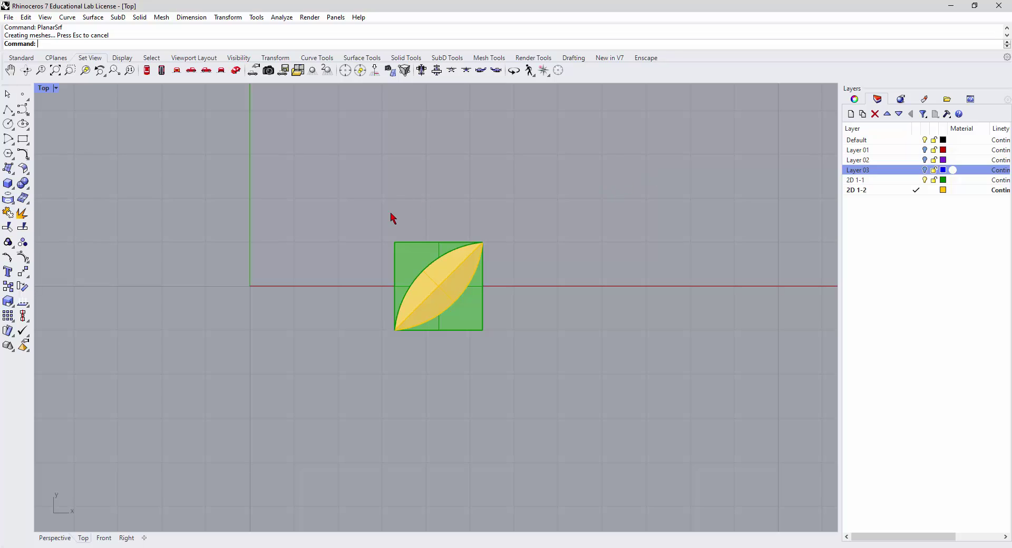